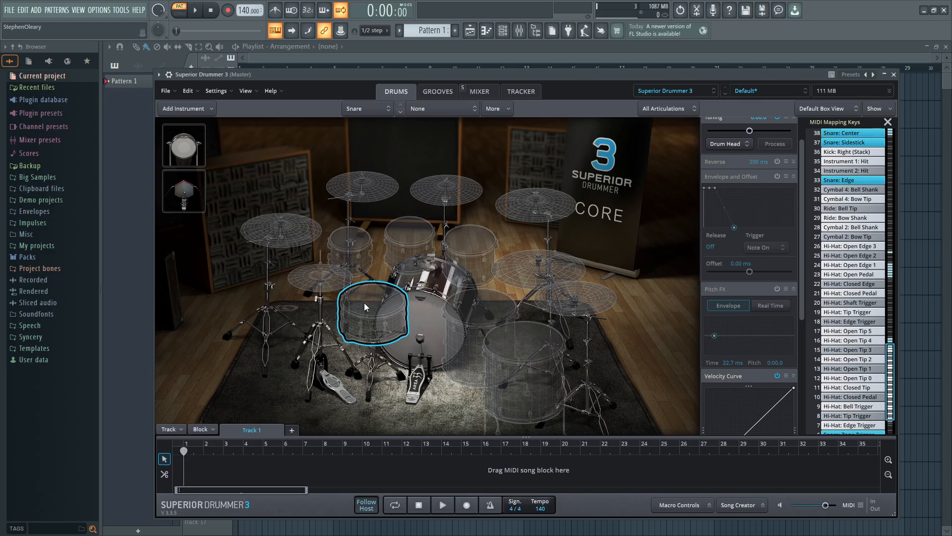
Load the 6.5x14" Ludwig SuperSensitive Mid 70s, played with drumsticks, into the kit's empty snare position.
right_click(367, 303)
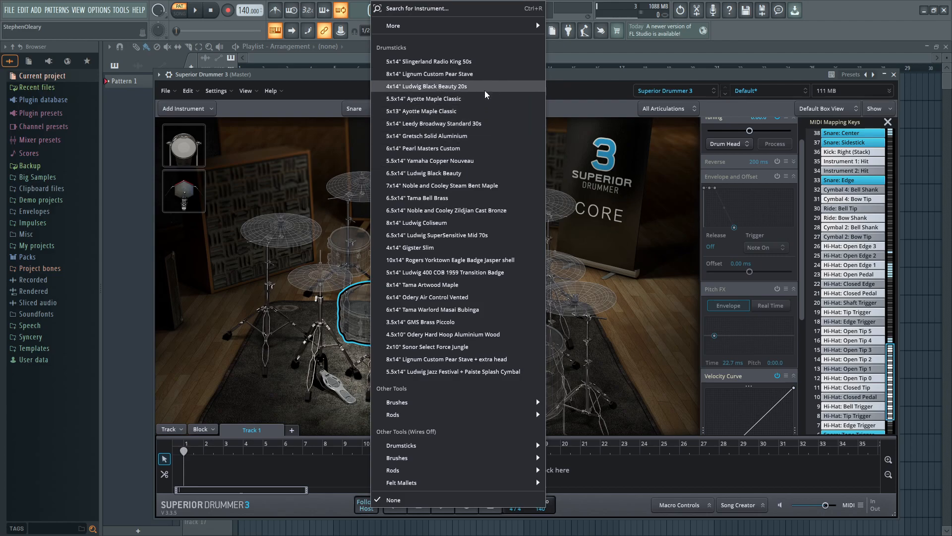
left_click(494, 235)
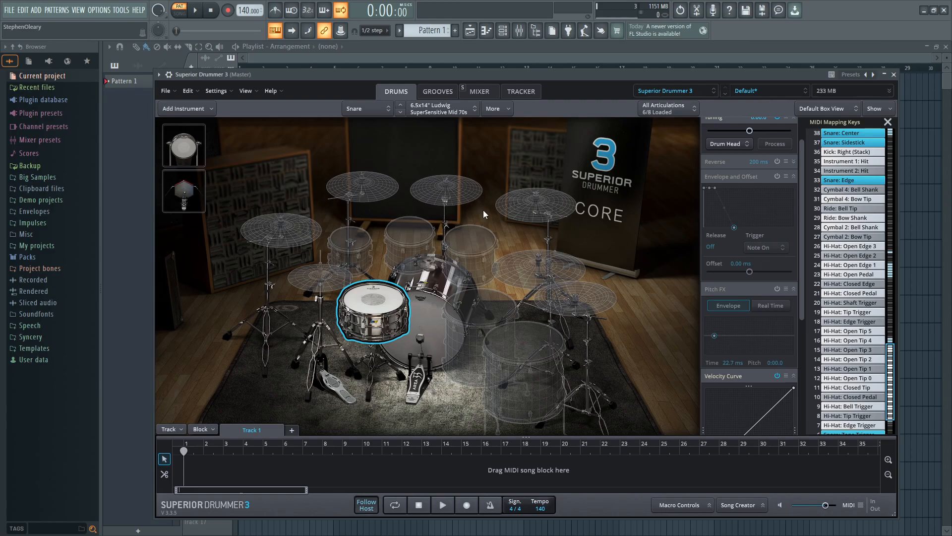
right_click(388, 299)
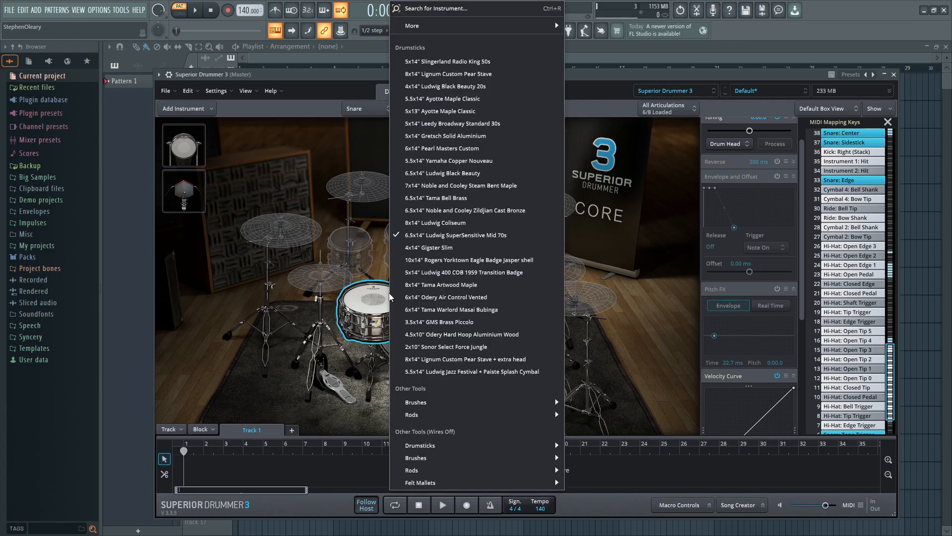
left_click(295, 147)
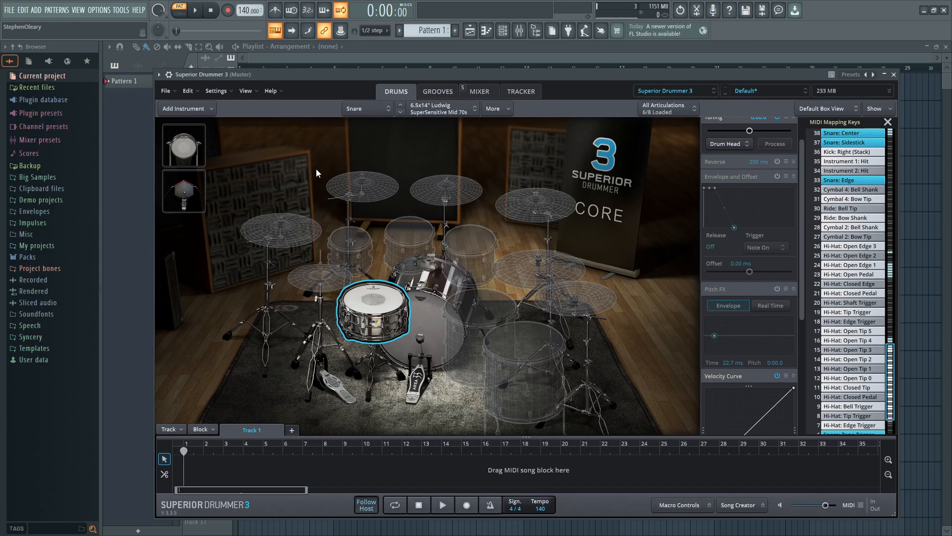
Audition the kick and the snare in the kit, keeping the 6.5x14" Ludwig SuperSensitive Mid 70s chosen as snare.
left_click(424, 334)
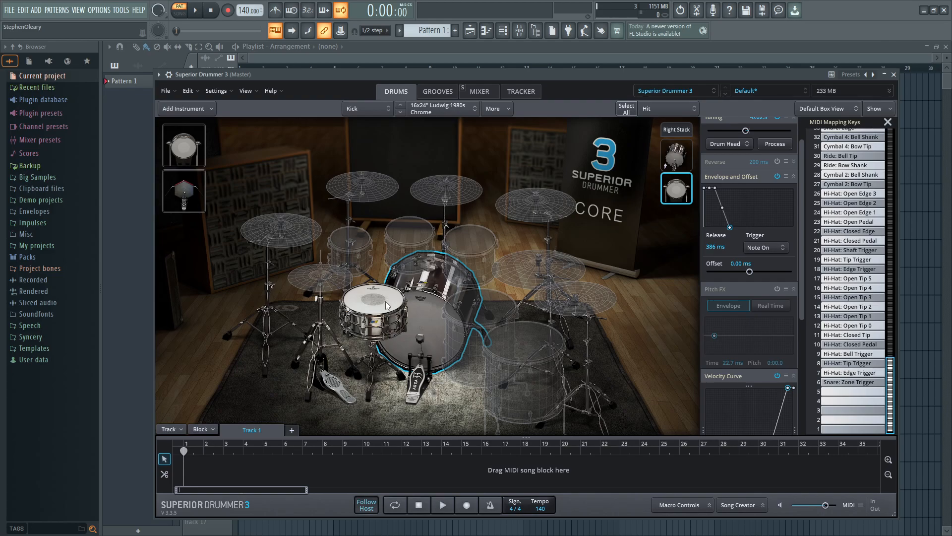
left_click(385, 302)
right_click(359, 294)
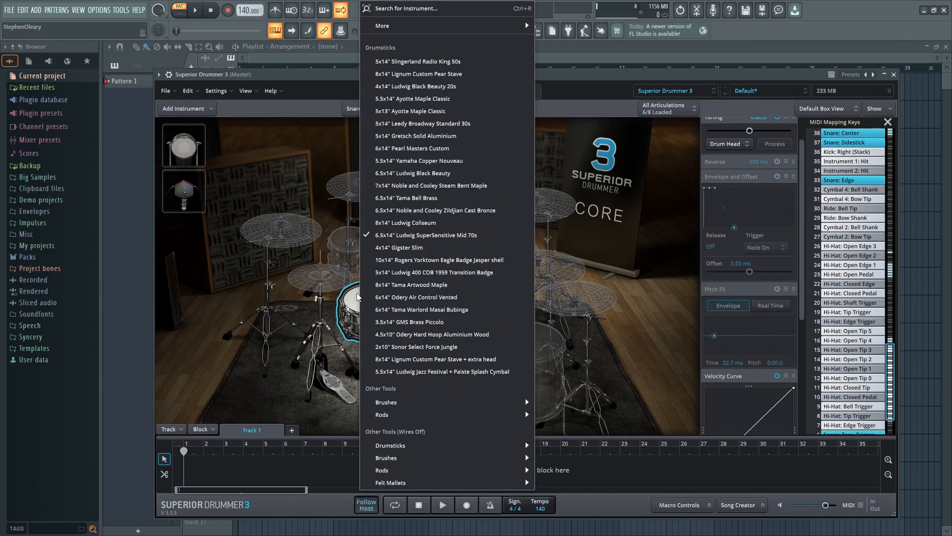
left_click(404, 237)
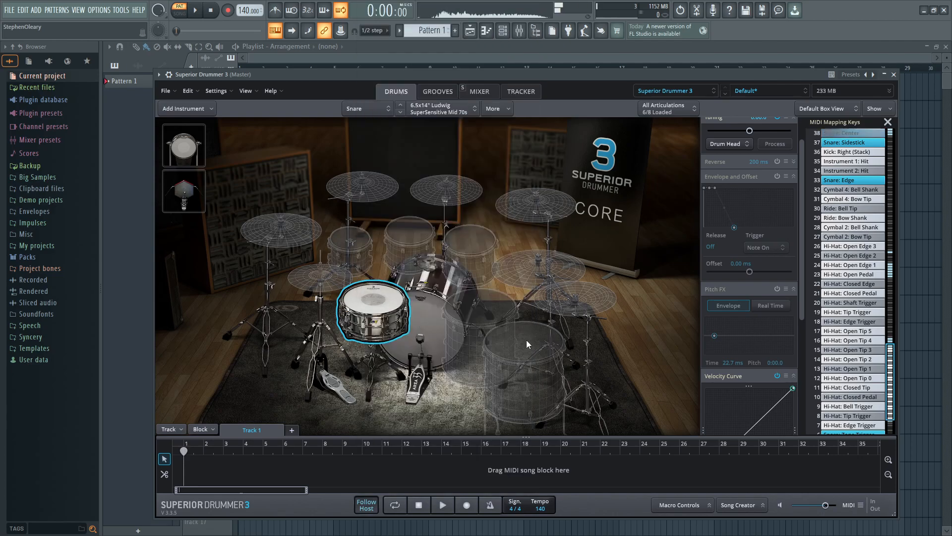
Stack the favorite 5x10" Pansini Copper from the Kicks & Snares EZX library on the snare's Rimshot articulation.
right_click(380, 289)
mouse_move(417, 27)
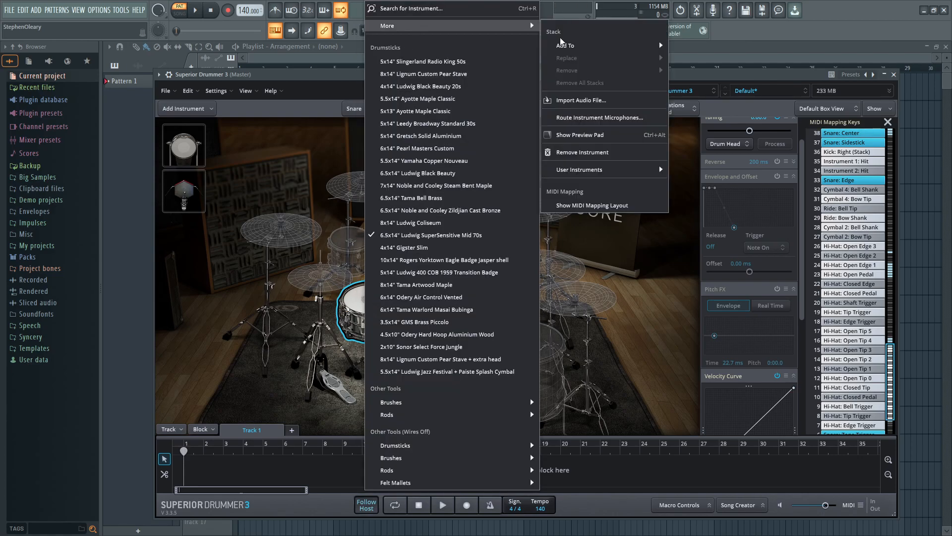
mouse_move(585, 45)
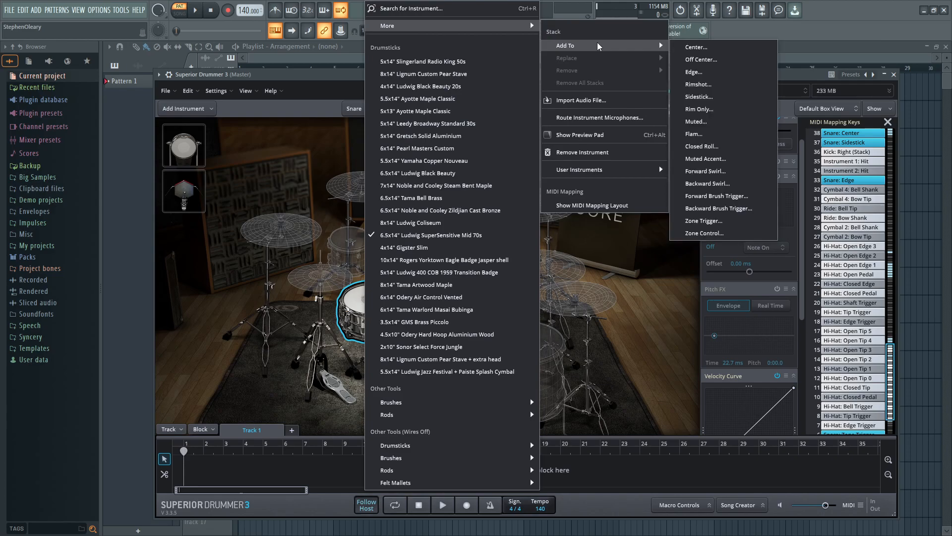
left_click(724, 85)
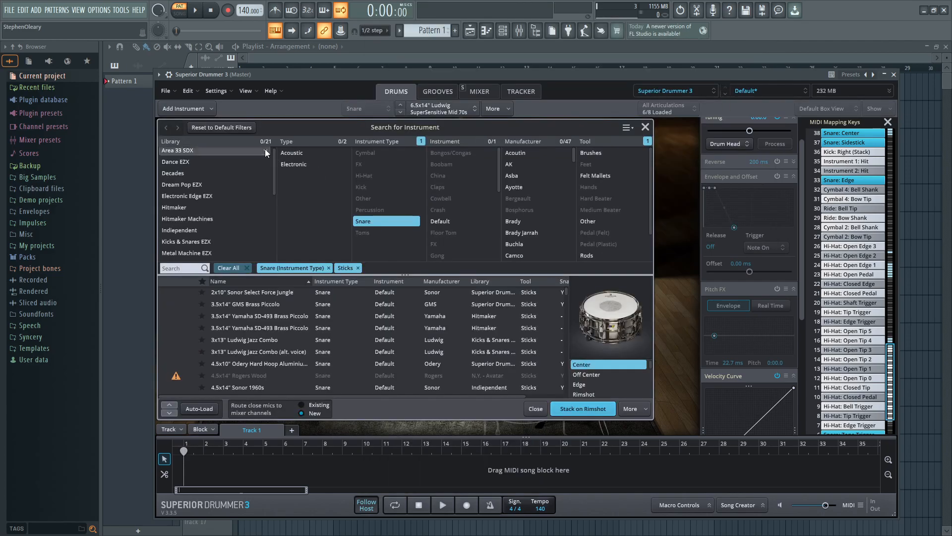
left_click(217, 242)
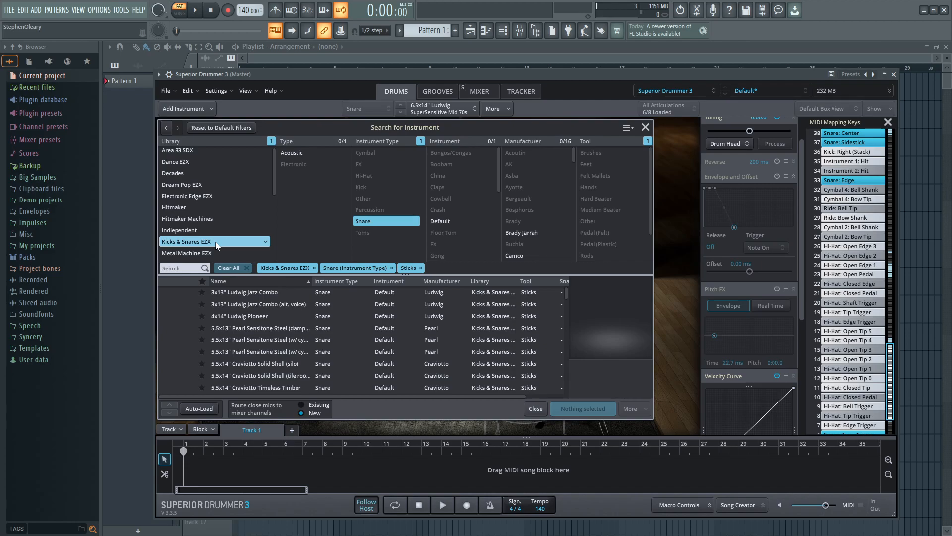
left_click(202, 281)
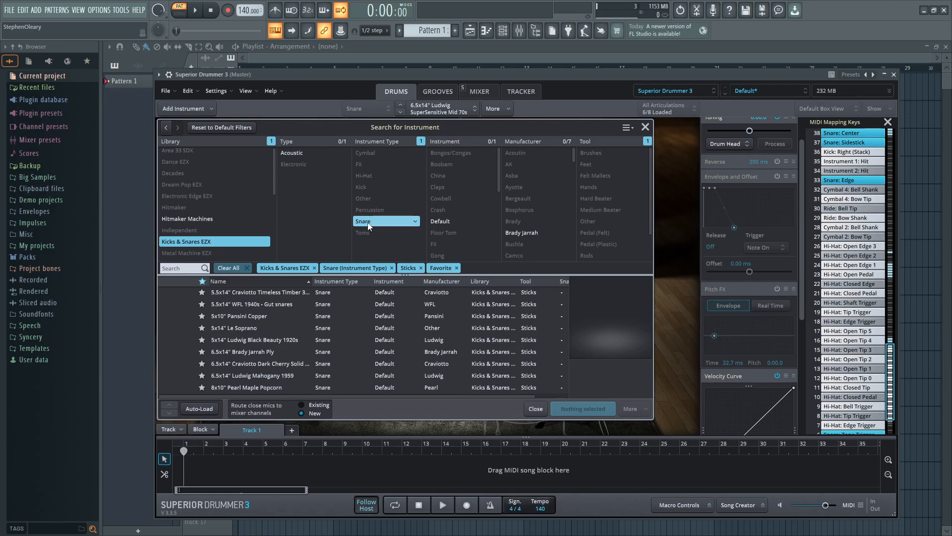
left_click(271, 305)
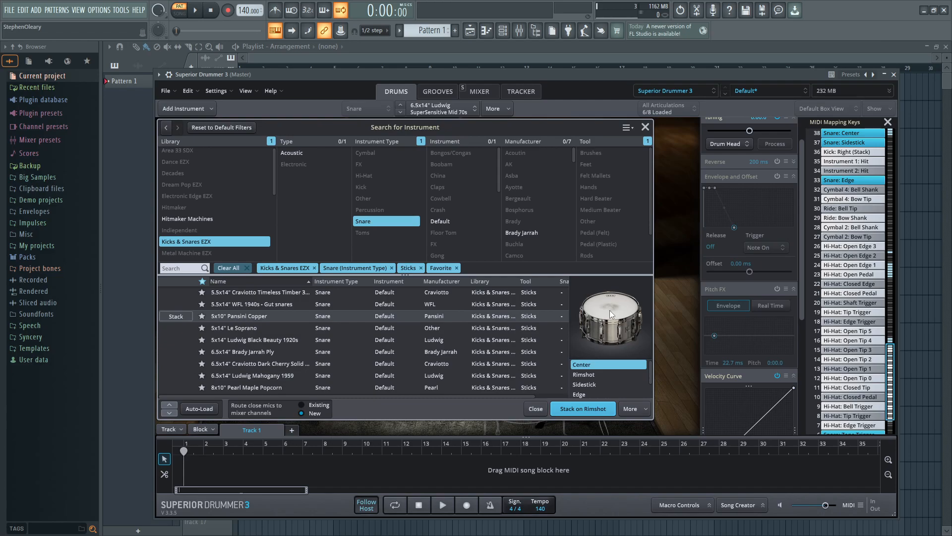
left_click(596, 408)
Audition the main snare and the stacked Pansini Copper alternately in the rimshot stack.
left_click(675, 192)
left_click(681, 159)
left_click(679, 183)
left_click(681, 160)
left_click(680, 181)
Open the microphone routing for the stacked Pansini Copper snare and clear all its mixer channel assignments.
right_click(679, 182)
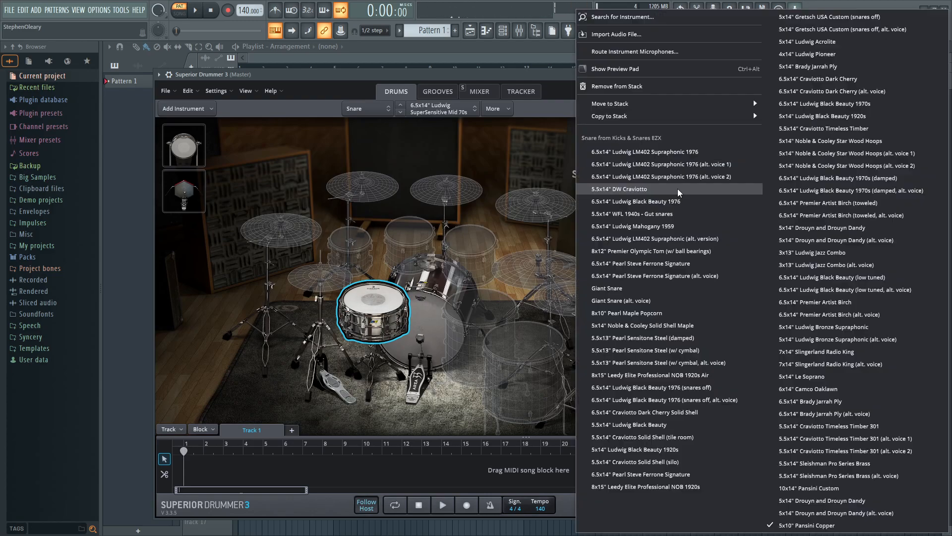
left_click(636, 54)
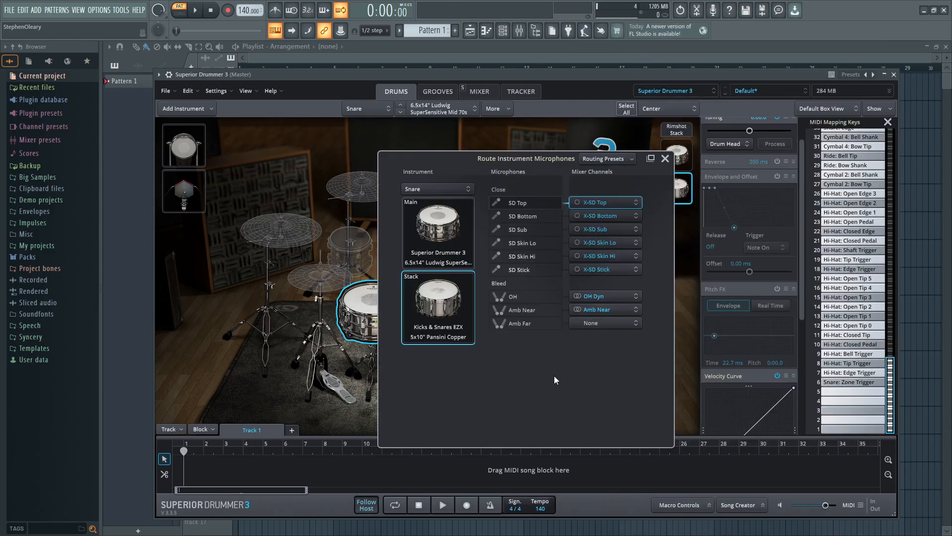
left_click(438, 242)
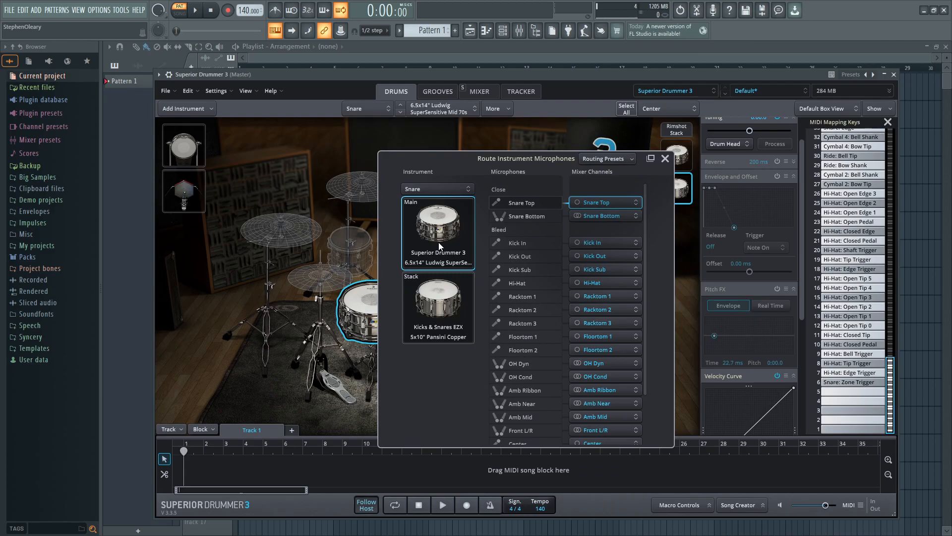
left_click(450, 327)
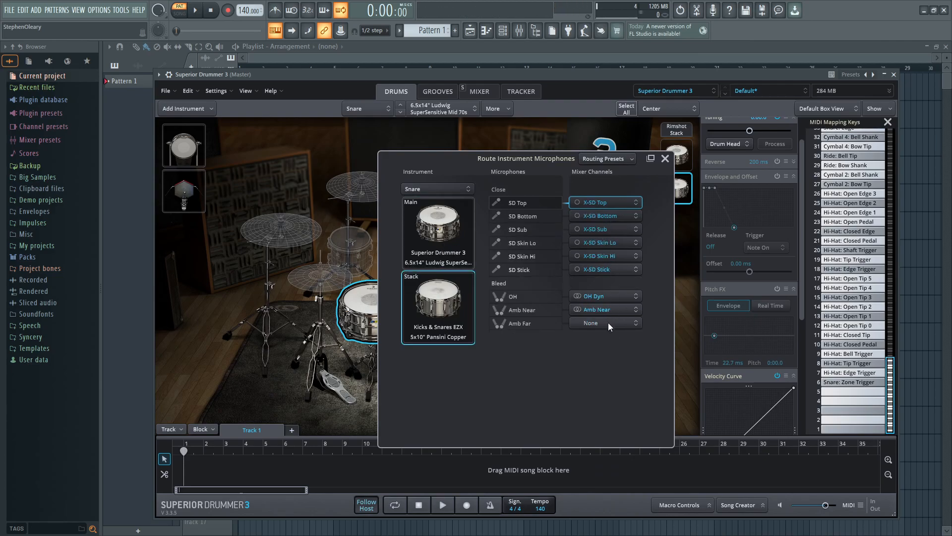
left_click(617, 159)
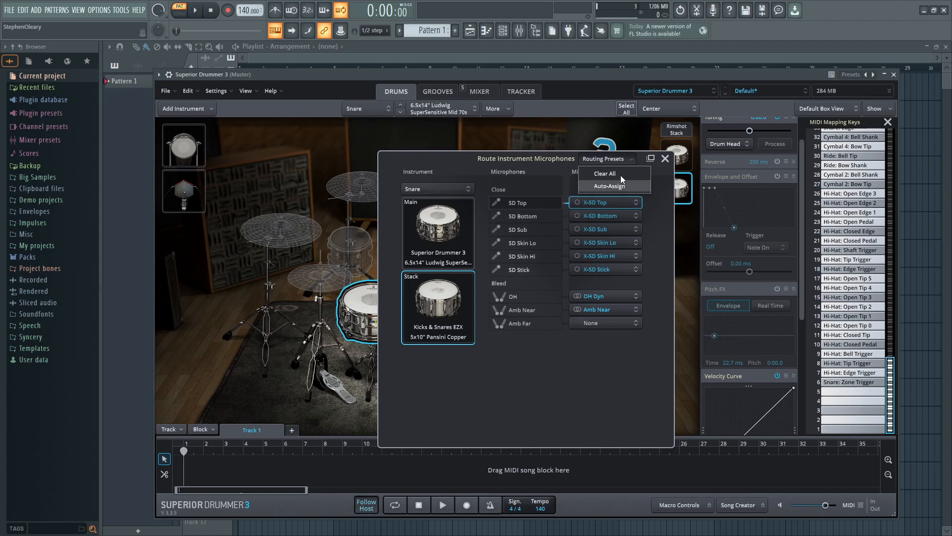
left_click(611, 173)
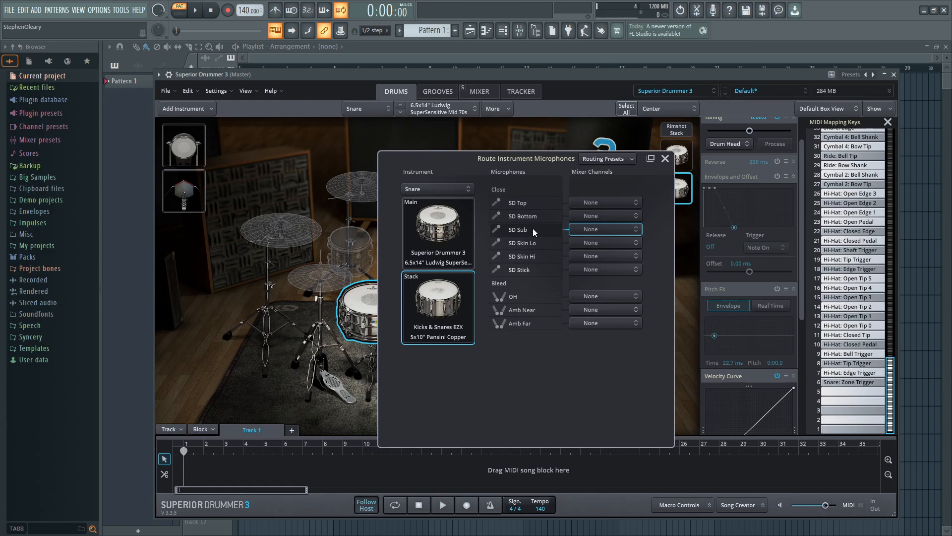
Try the stacked snare's SD Skin Lo microphone through the X-SD Skin Lo channel, and reset its routing to None.
left_click(599, 246)
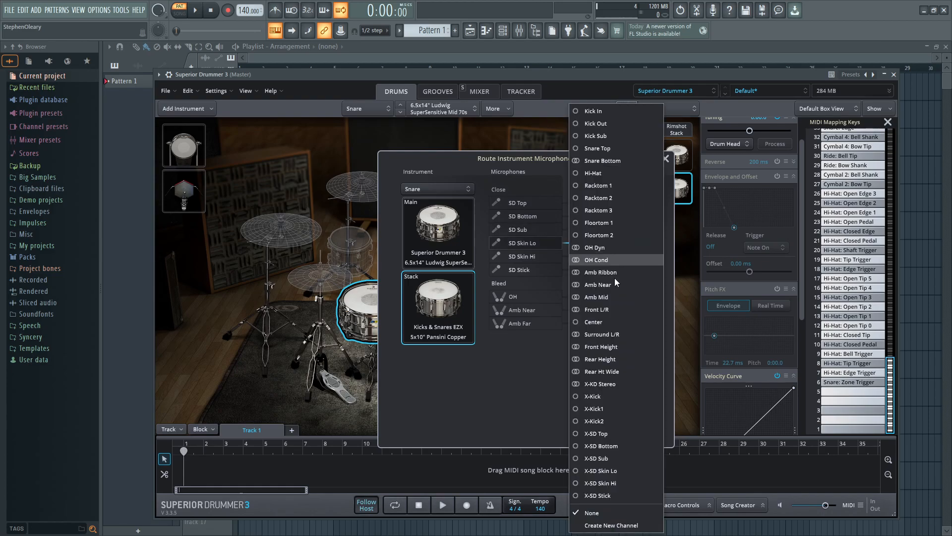
left_click(616, 451)
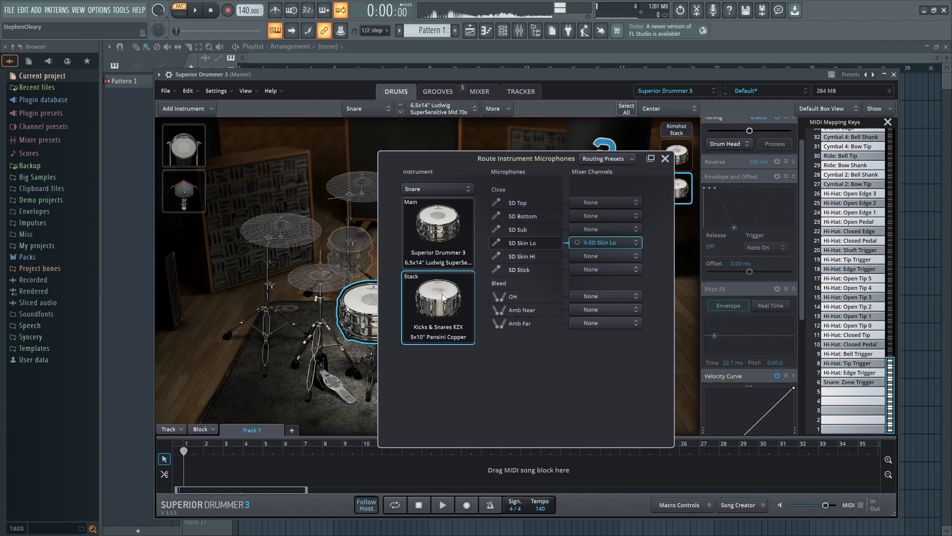
left_click(616, 260)
left_click(557, 241)
left_click(627, 243)
left_click(600, 470)
left_click(597, 255)
left_click(600, 482)
left_click(613, 244)
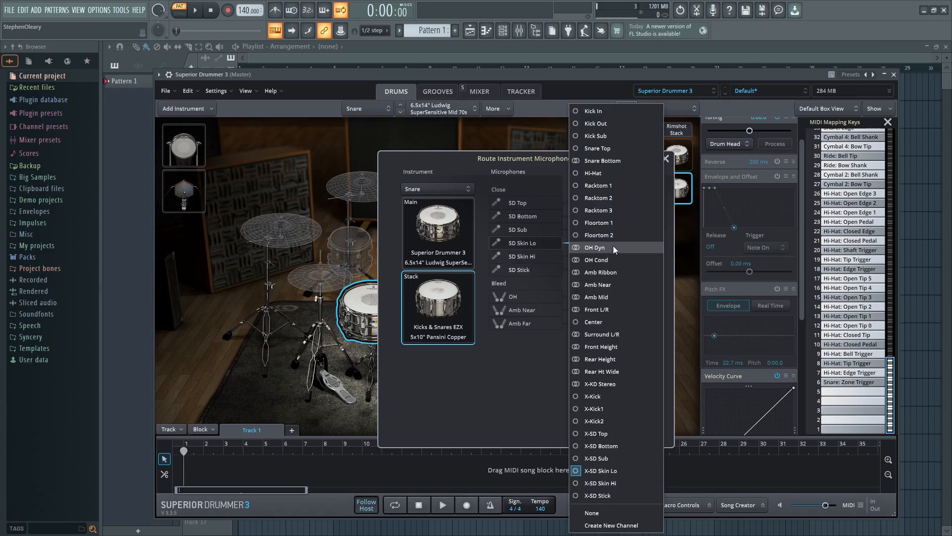
left_click(606, 511)
Try the stacked snare's SD Skin Hi microphone through the X-SD Skin Hi channel, and reset its routing to None.
left_click(618, 257)
left_click(594, 471)
left_click(620, 255)
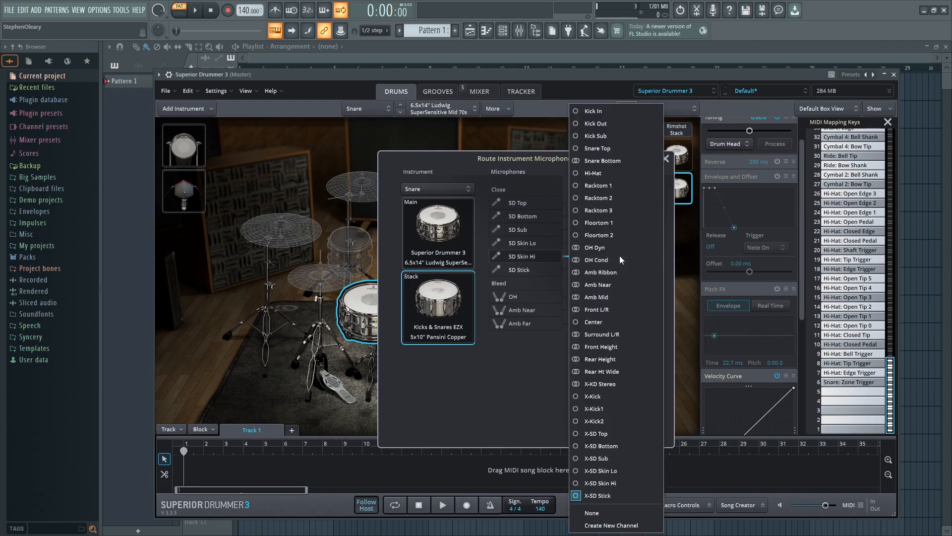
left_click(592, 512)
left_click(596, 273)
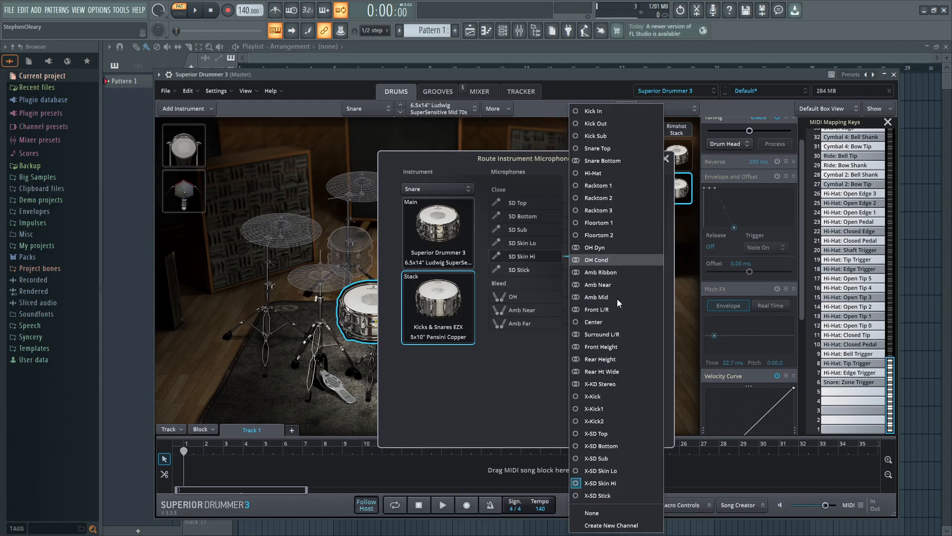
left_click(612, 510)
Route the stacked snare's SD Stick microphone to X-SD Stick and SD Skin Lo to X-SD Skin Lo, auditioning the blend.
left_click(594, 272)
left_click(618, 392)
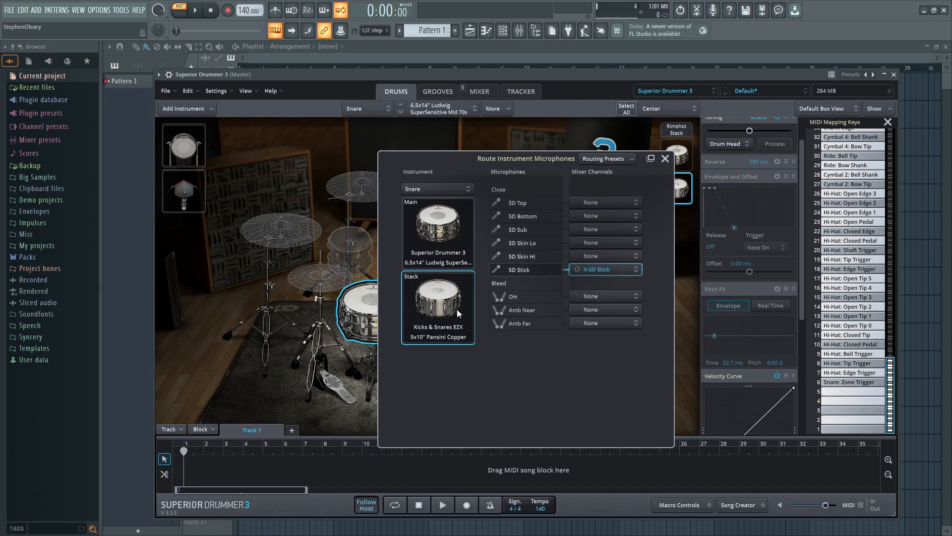
left_click(602, 242)
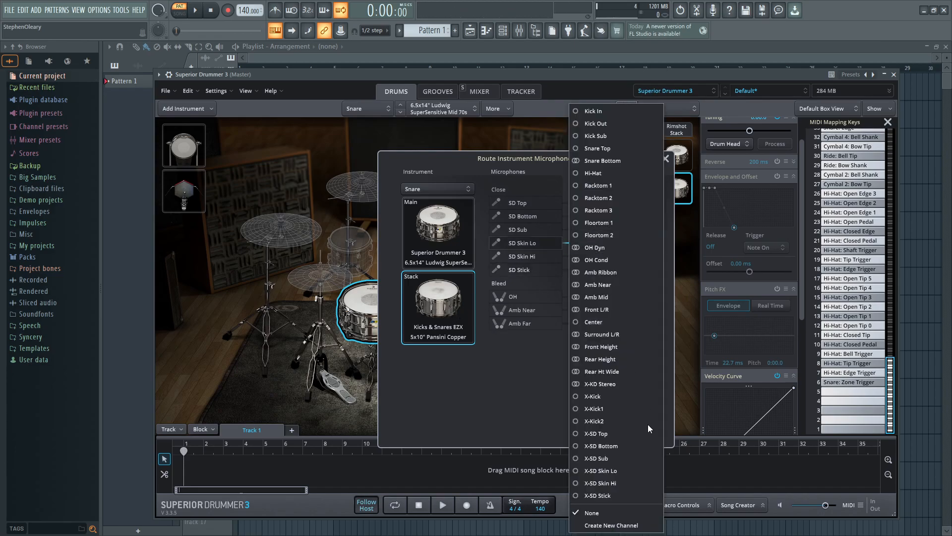
left_click(625, 471)
left_click(464, 306)
left_click(452, 297)
left_click(450, 296)
Set the SD Stick microphone's routing to None and audition the stacked snare through SD Skin Lo alone.
left_click(603, 270)
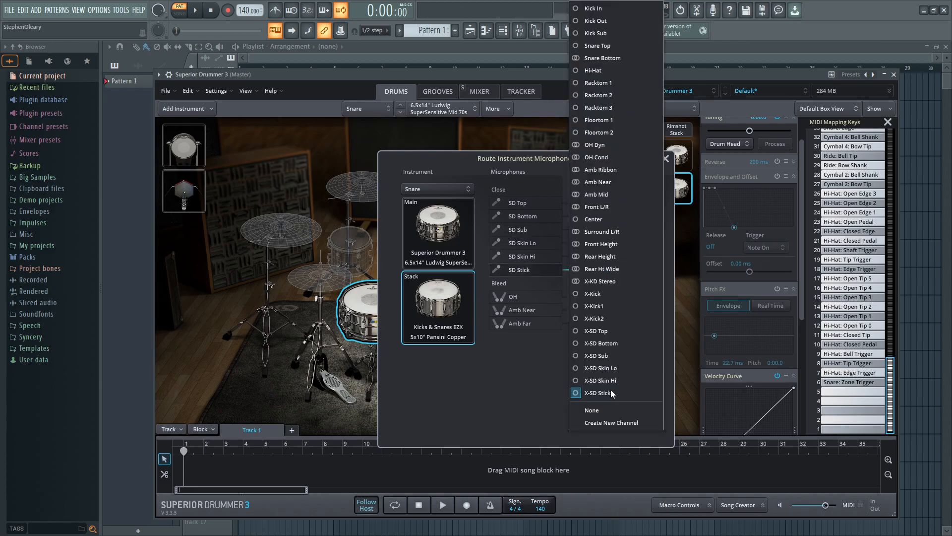
left_click(615, 409)
left_click(451, 292)
left_click(450, 296)
left_click(441, 297)
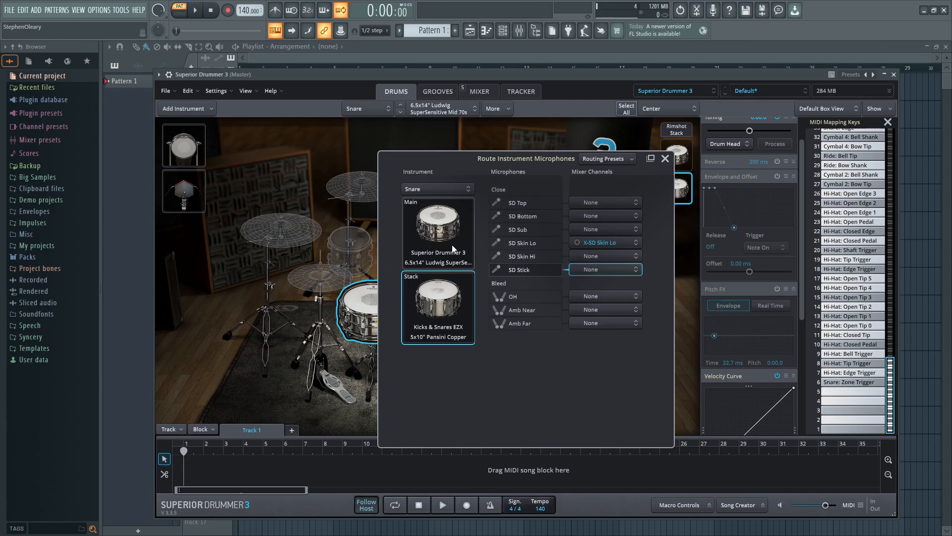
left_click(441, 298)
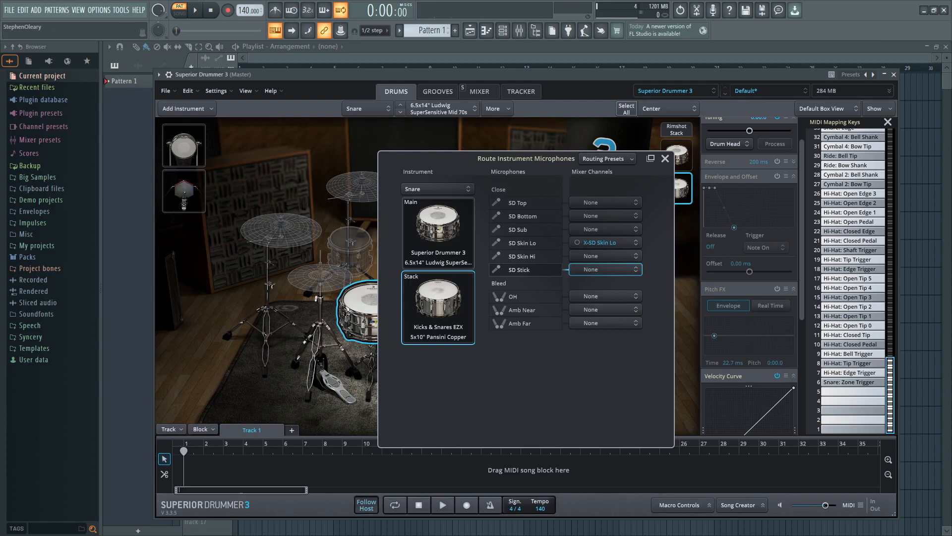
left_click(444, 295)
Compare the sound of the main Ludwig snare with the stacked Pansini Copper, and close the microphone routing.
left_click(436, 207)
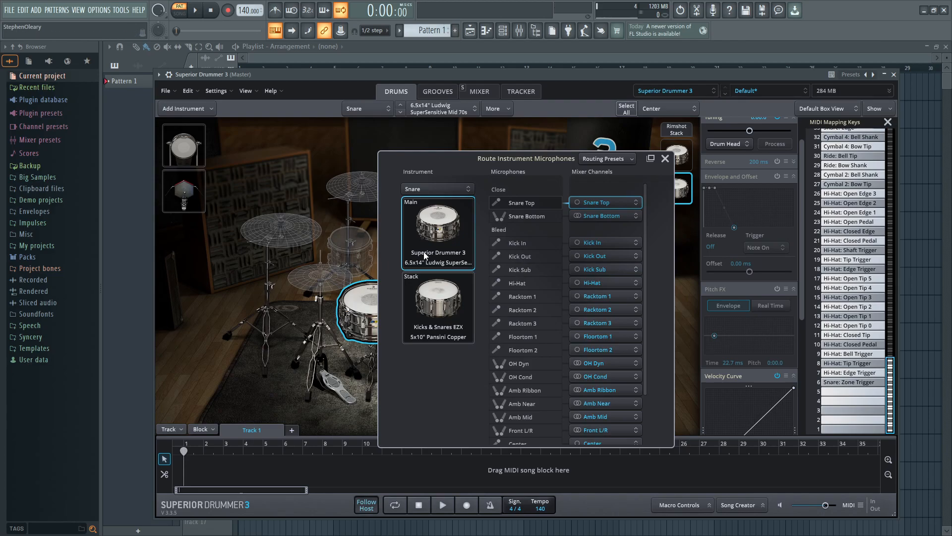
left_click(445, 297)
left_click(435, 236)
left_click(441, 284)
left_click(434, 236)
left_click(439, 288)
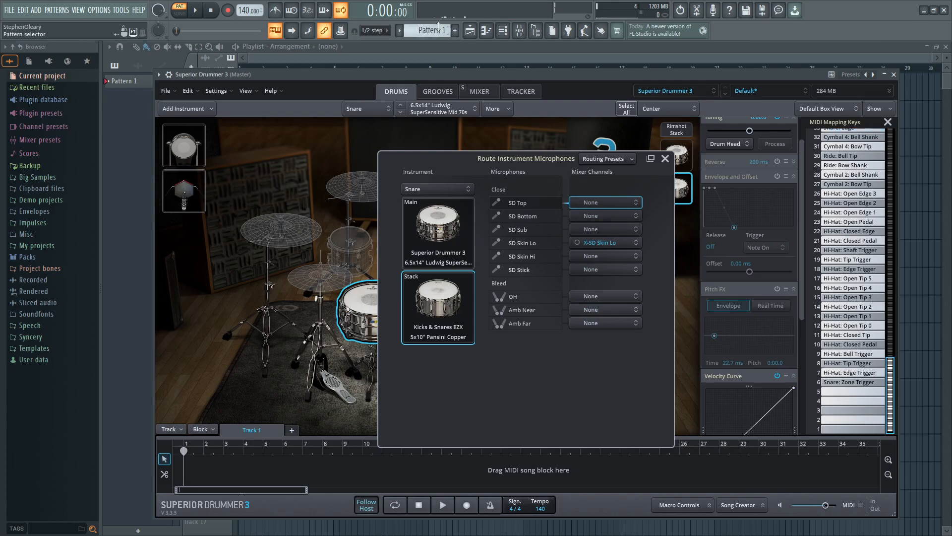
left_click(444, 240)
left_click(443, 286)
left_click(437, 233)
left_click(439, 298)
left_click(436, 234)
left_click(441, 297)
left_click(665, 158)
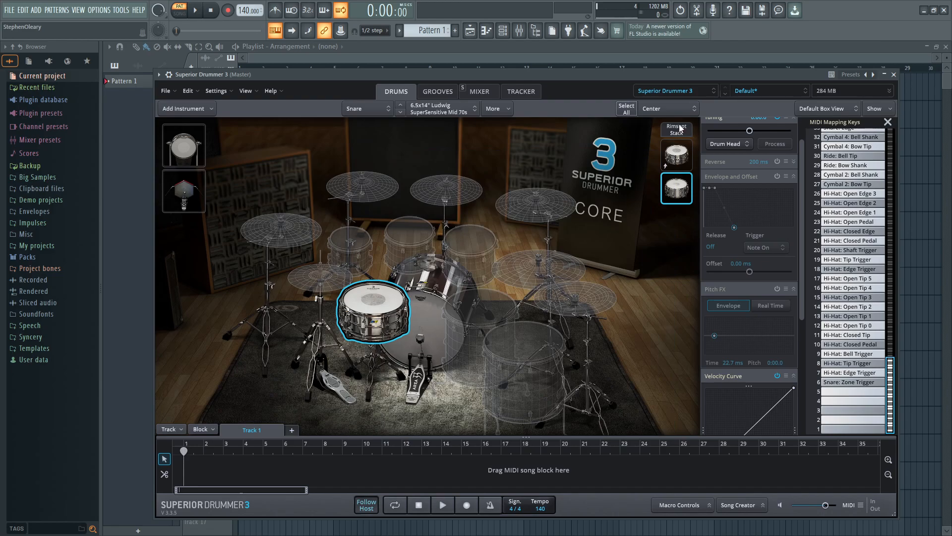
Remove the unused X-SD Skin Hi and X-SD Stick channels from the mixer.
left_click(478, 92)
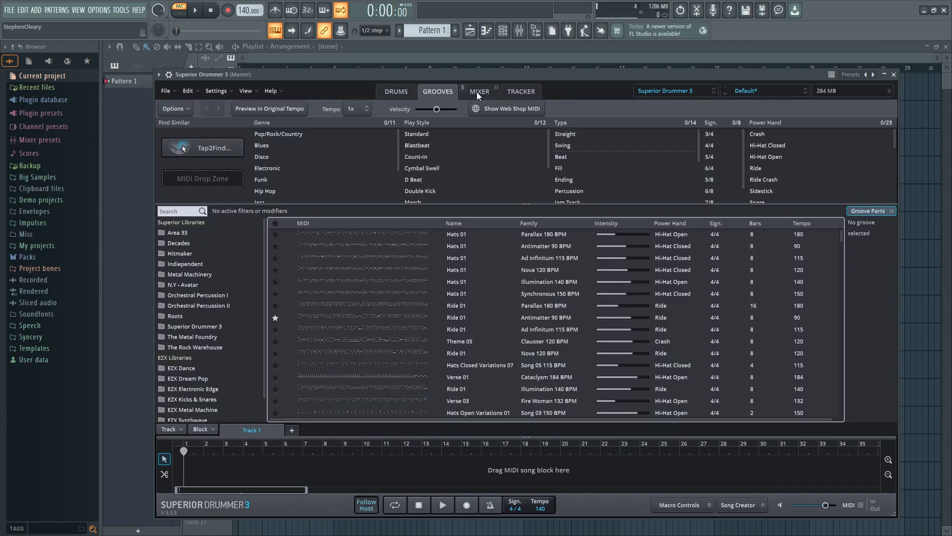
left_click_drag(355, 395, 447, 388)
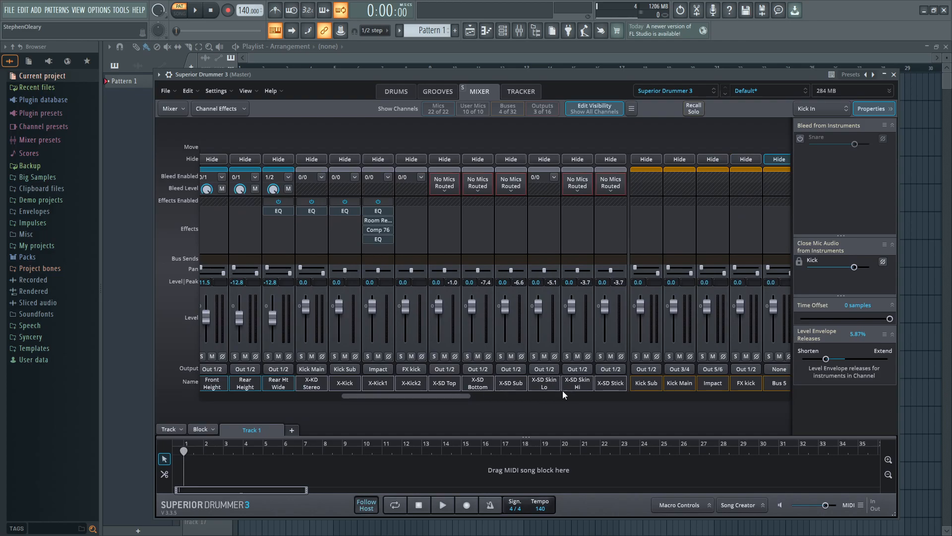
left_click(545, 388)
right_click(582, 387)
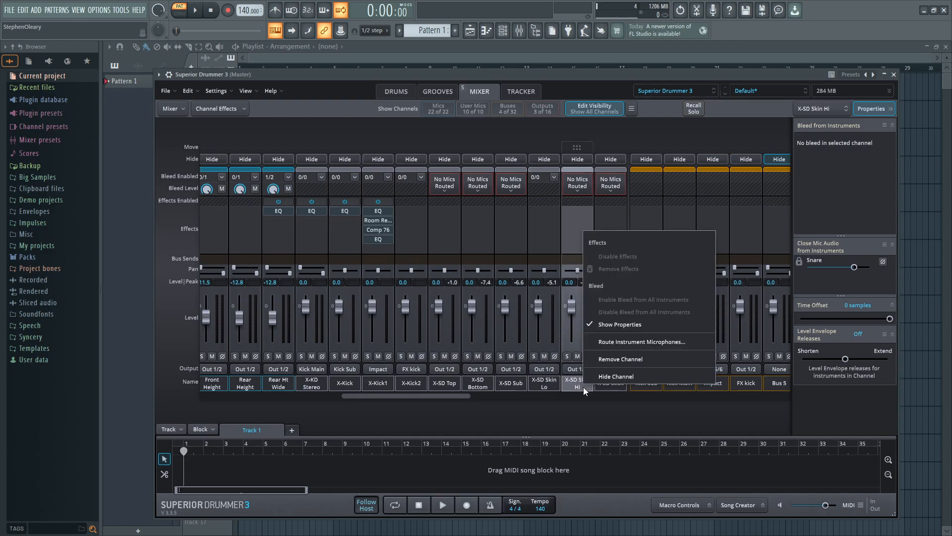
left_click(614, 376)
right_click(605, 381)
left_click(569, 413)
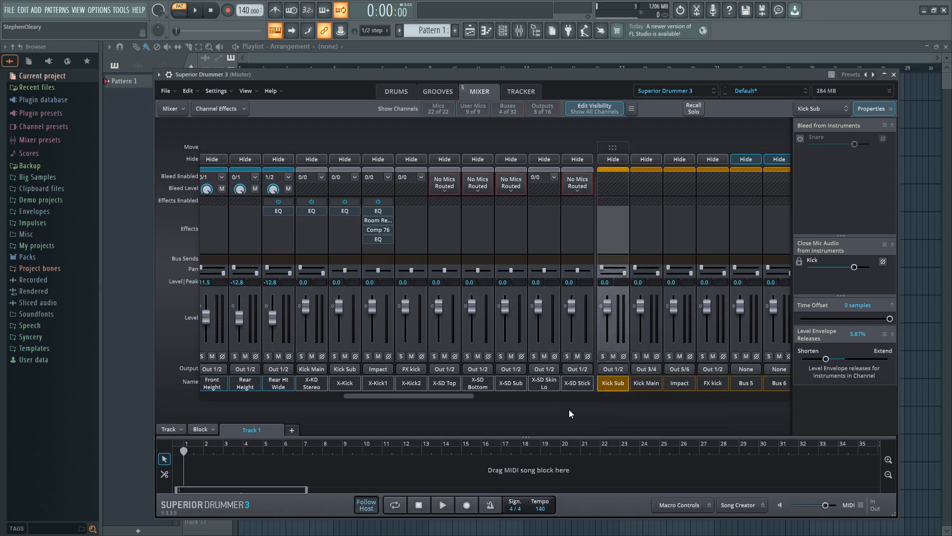
right_click(575, 387)
left_click(607, 357)
Remove the X-SD Sub, X-SD Bottom and X-SD Top channels, keeping X-SD Skin Lo.
right_click(516, 385)
left_click(540, 357)
right_click(487, 378)
left_click(496, 358)
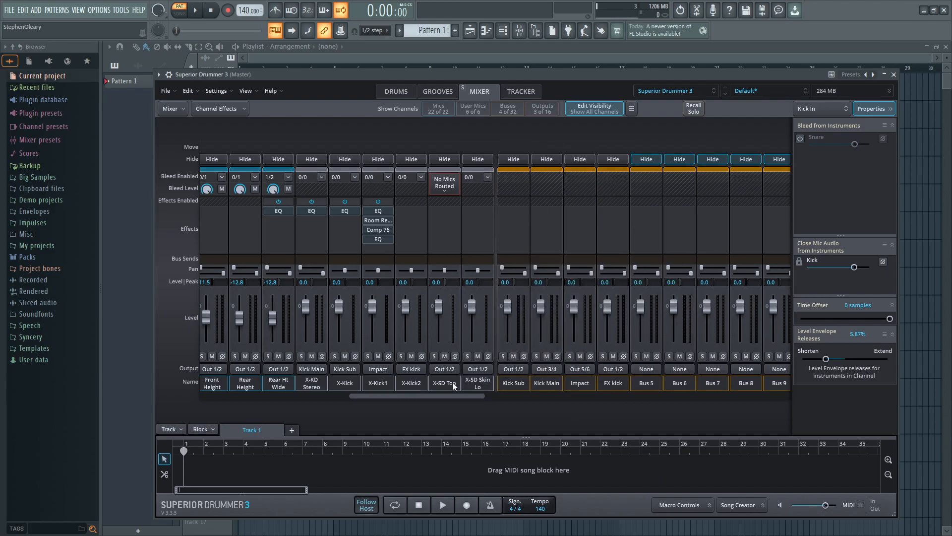
right_click(453, 382)
left_click(479, 355)
left_click(444, 384)
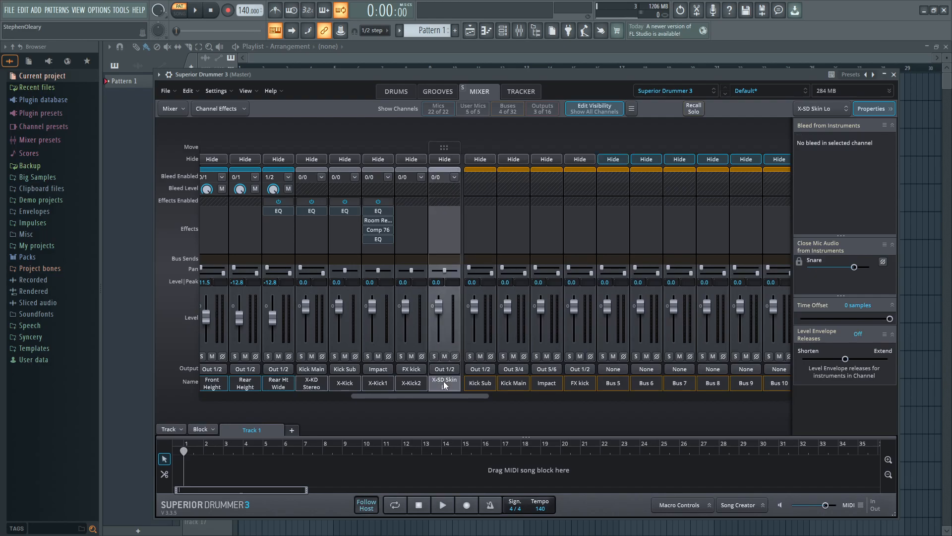
Rename Bus 5 as Snare Fund and try to name Bus 6 Snare.
right_click(611, 385)
double_click(611, 383)
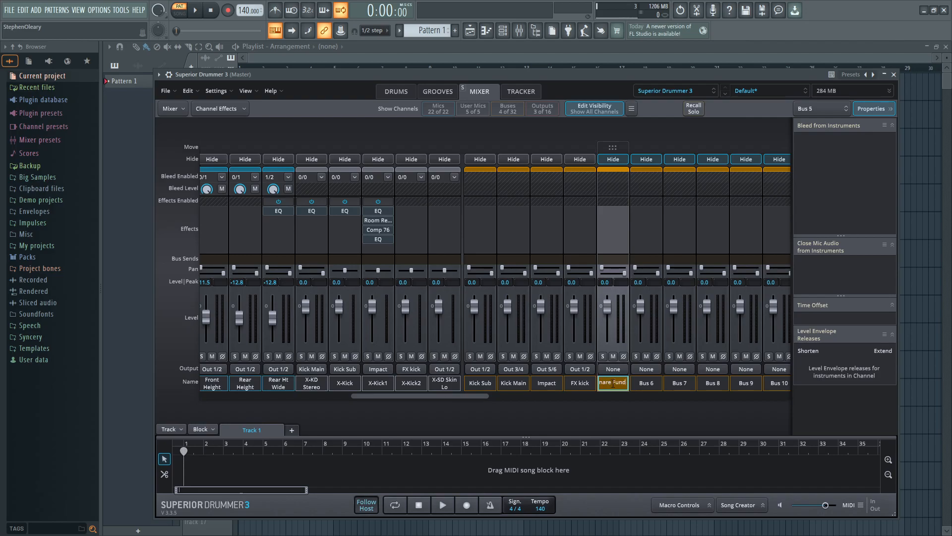
left_click(651, 385)
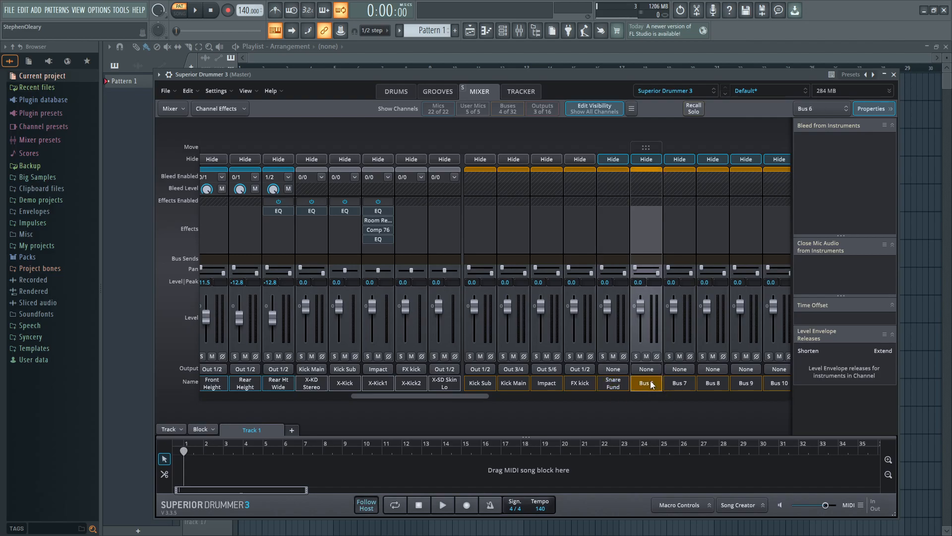
double_click(651, 385)
type("Snare")
key("Return")
left_click(620, 385)
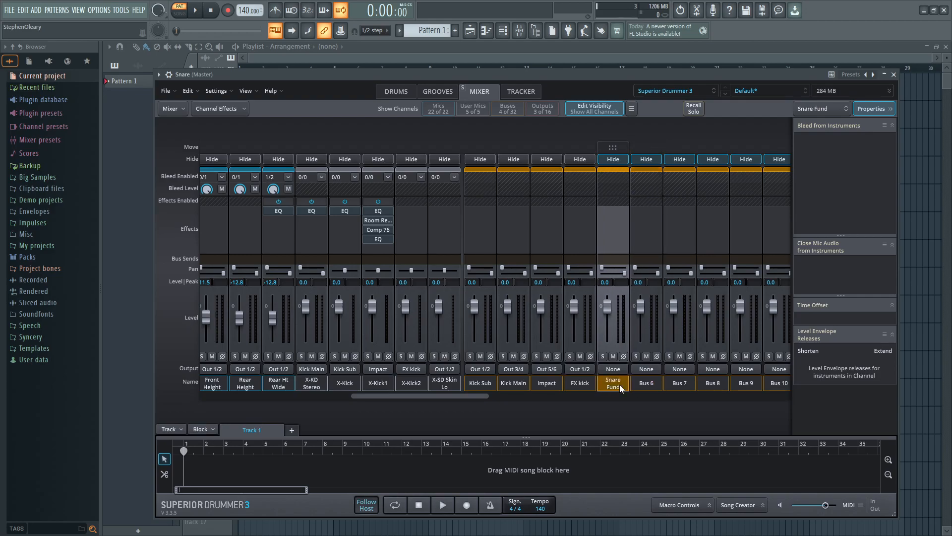
Set the bus outputs to Out 7/8 for FX kick, Out 9/10 for Snare Fund and Out 11/12 for Bus 6, and rename Bus 6 as Snare.
left_click(586, 369)
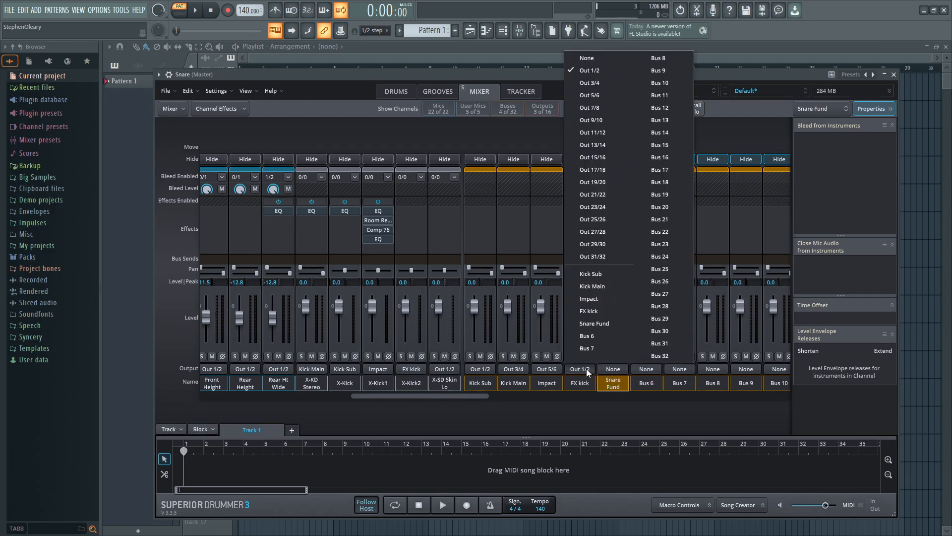
left_click(608, 109)
left_click(613, 370)
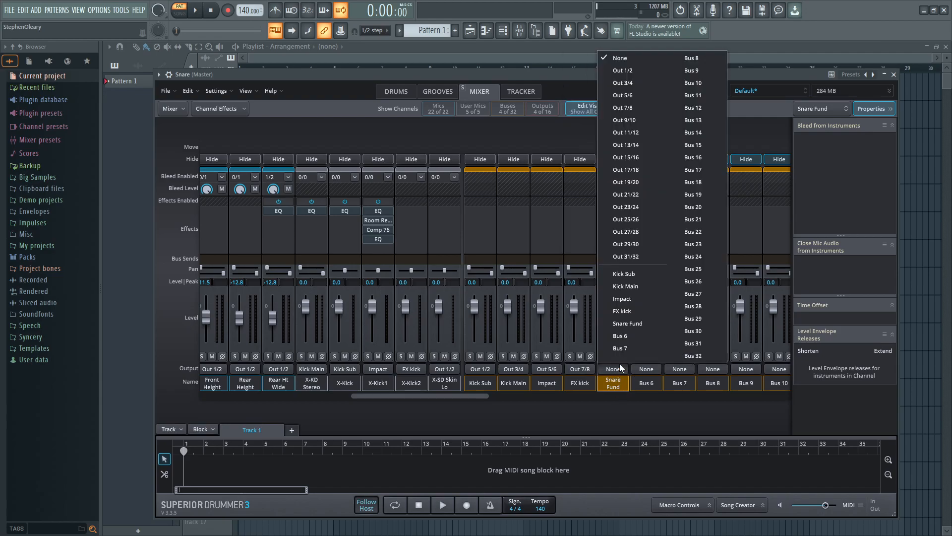
left_click(639, 120)
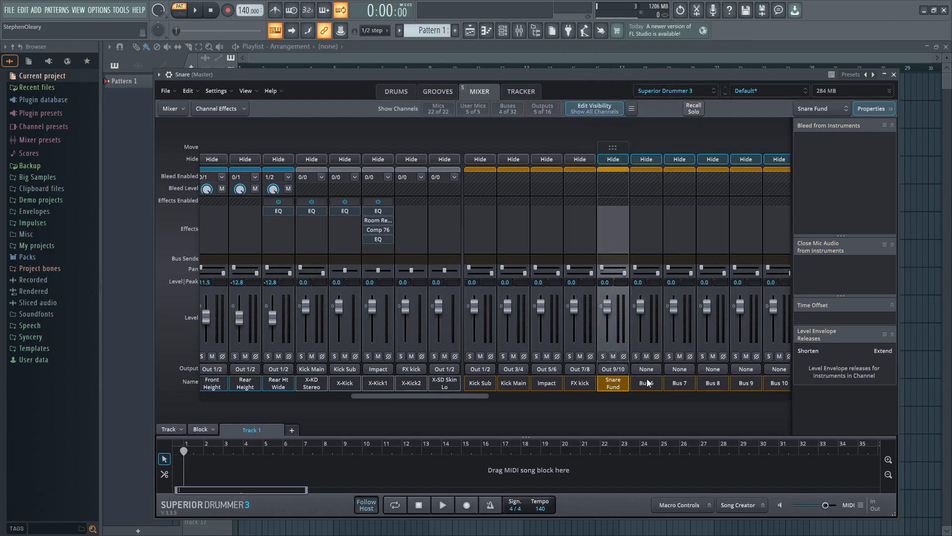
left_click(647, 371)
left_click(676, 145)
left_click(645, 385)
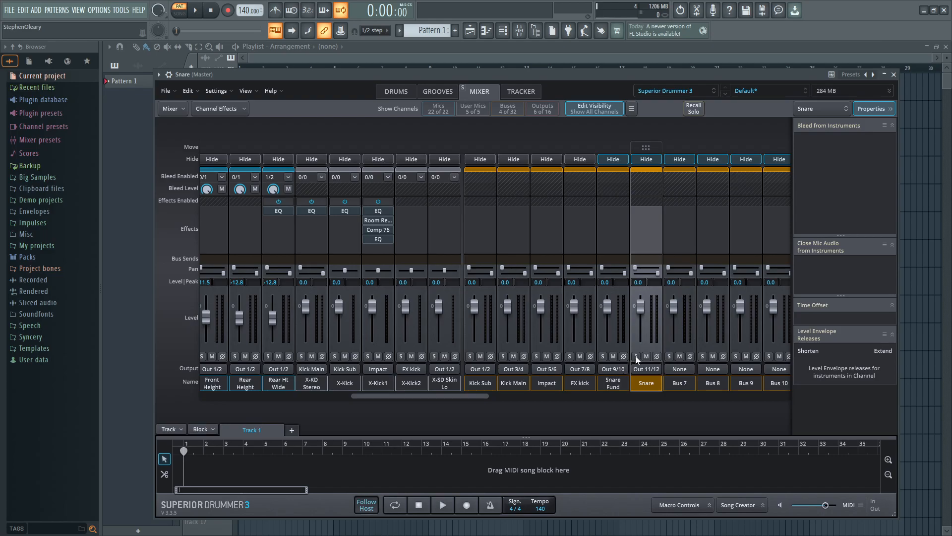
Add a post-fader bus send from Snare Fund to the Snare bus at 0.0 dB.
left_click(614, 257)
left_click(627, 202)
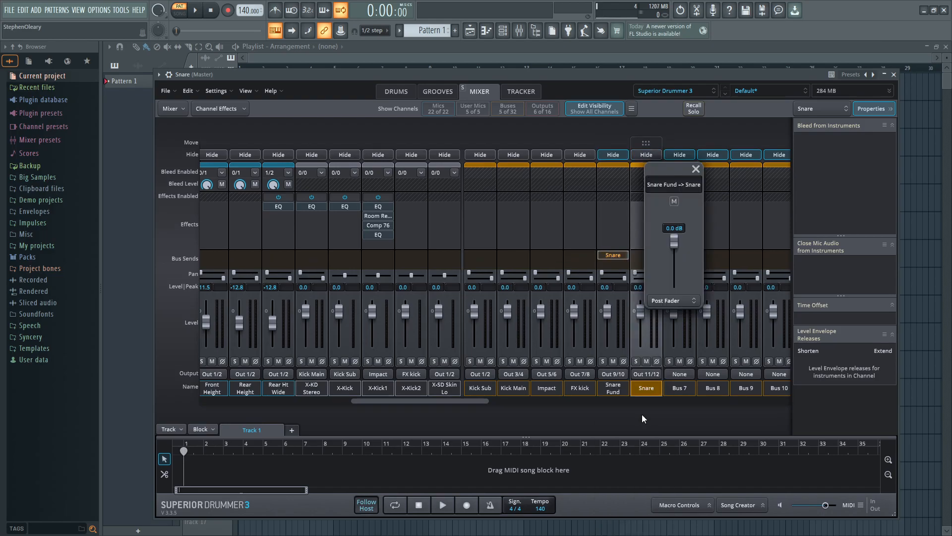
left_click(696, 169)
Route the outputs of the Snare Top and Snare Bottom microphone channels to the Snare bus.
left_click_drag(476, 401, 312, 389)
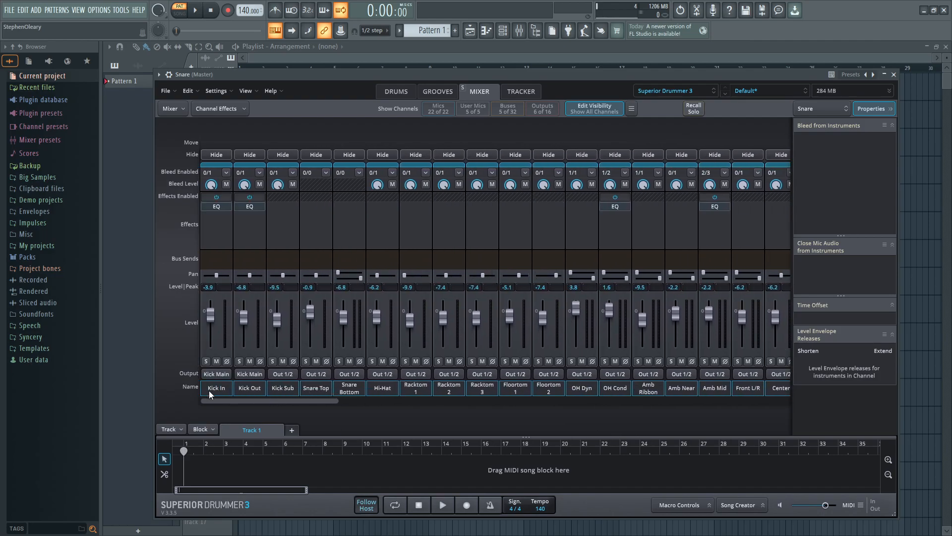
left_click(324, 390)
left_click(323, 373)
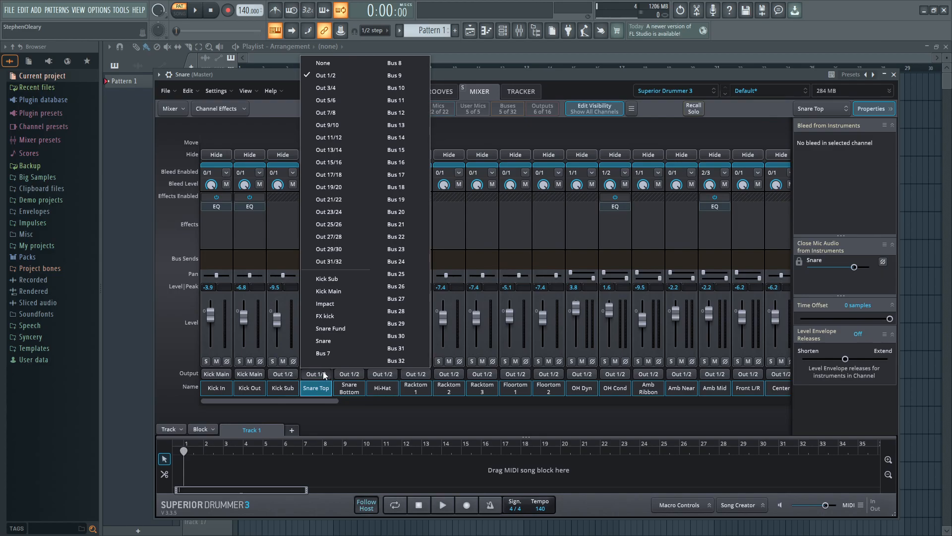
left_click(337, 342)
left_click(349, 373)
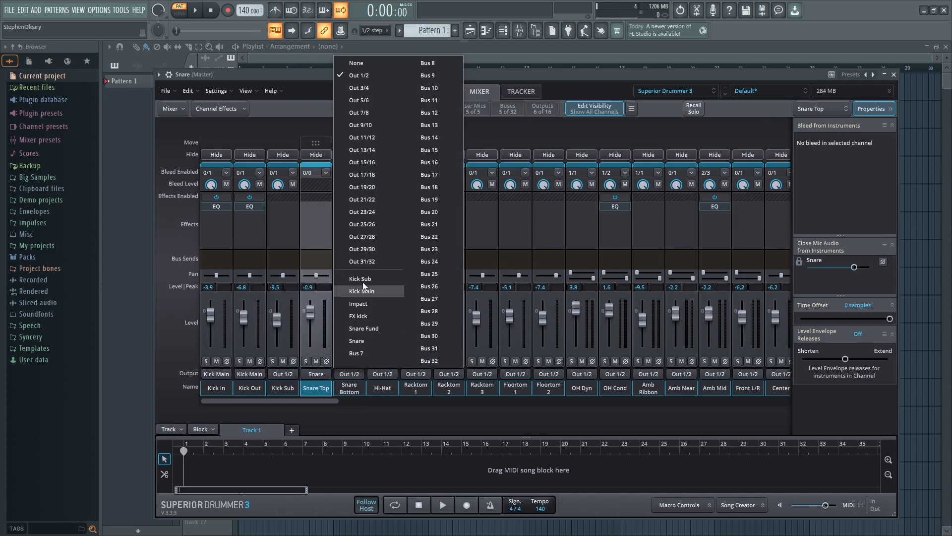
left_click(369, 341)
left_click_drag(332, 404, 371, 397)
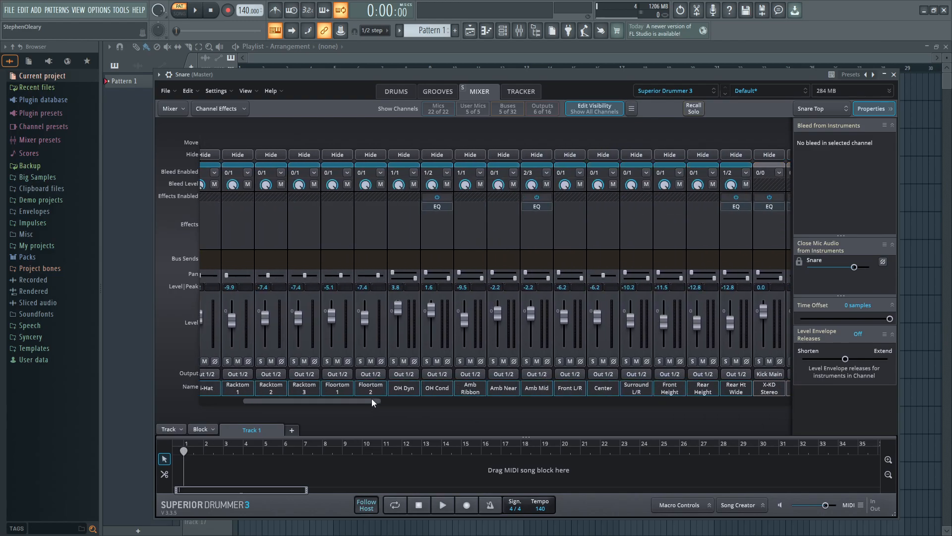
Browse the grooves and bring Ride 01 from the Antimatter 90 BPM family into the Snare channel's piano roll.
left_click(436, 90)
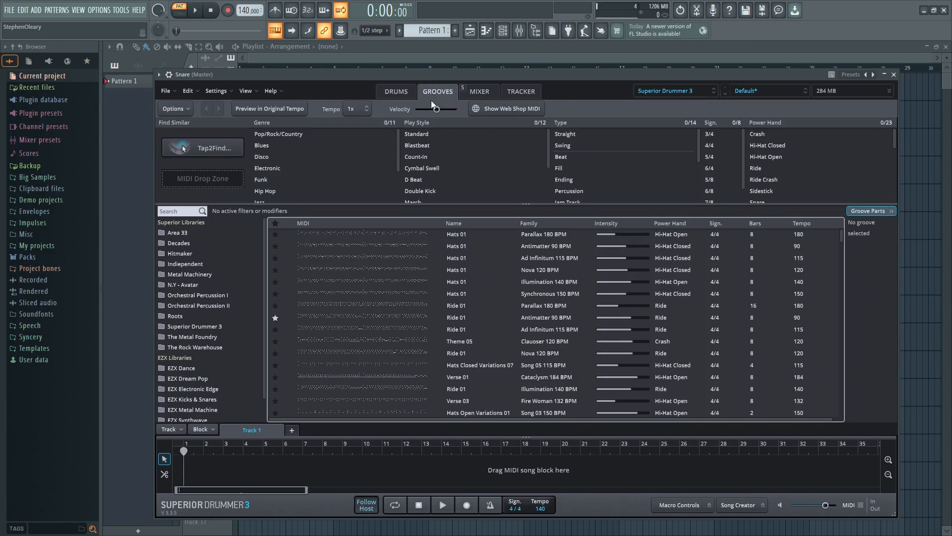
scroll(496, 322, "down", 10)
scroll(495, 332, "down", 10)
scroll(495, 335, "down", 10)
scroll(495, 340, "down", 10)
scroll(495, 335, "down", 5)
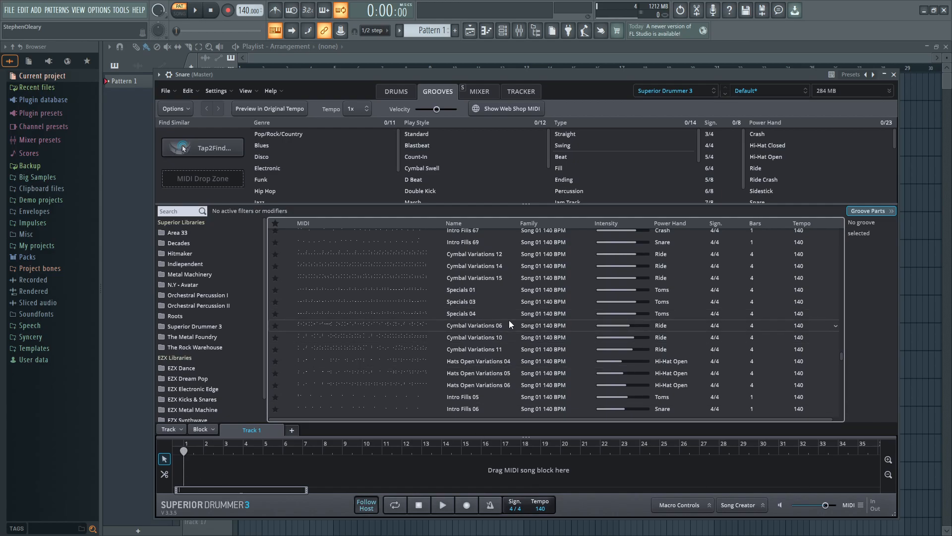
left_click_drag(838, 358, 841, 228)
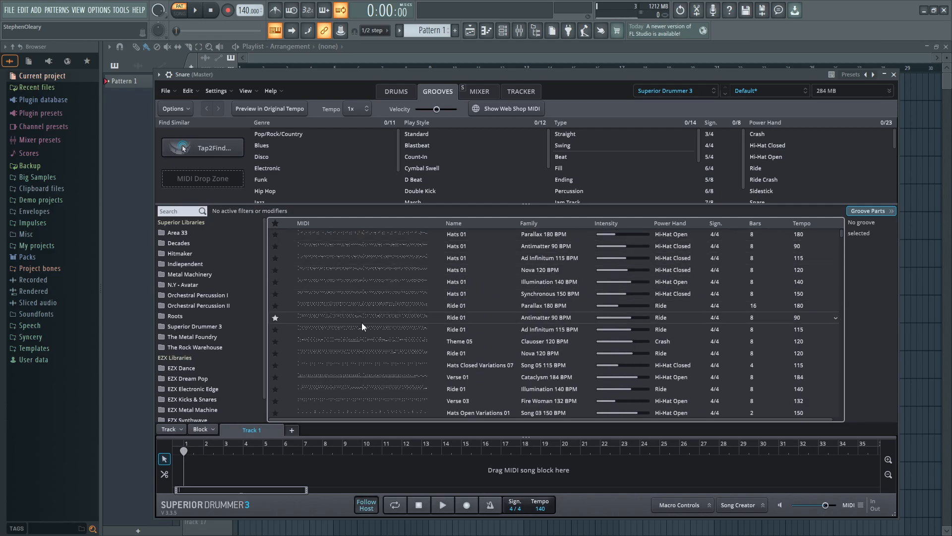
left_click(503, 31)
left_click(486, 30)
left_click(509, 31)
left_click(512, 220)
left_click(322, 317)
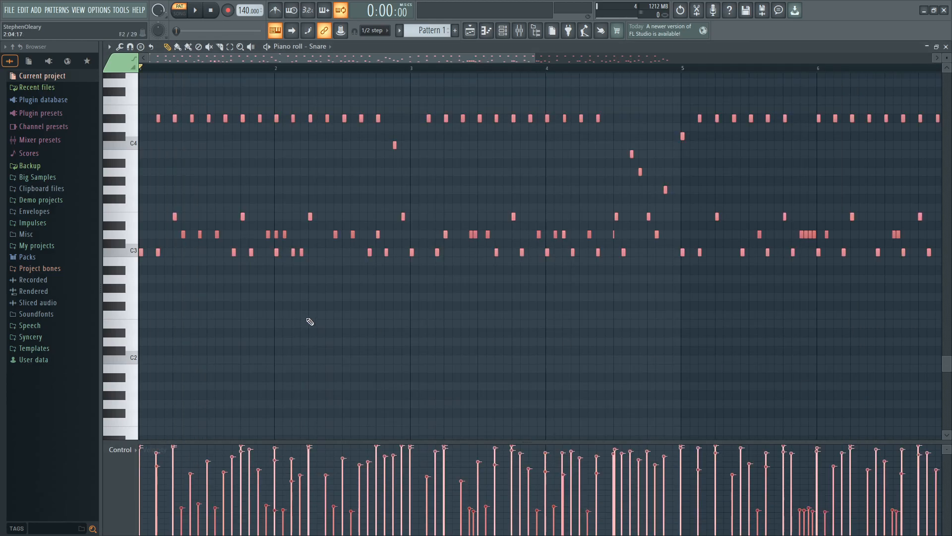
Deselect the imported notes, play the pattern and bring up the mixer to watch the levels.
scroll(385, 378, "up", 3)
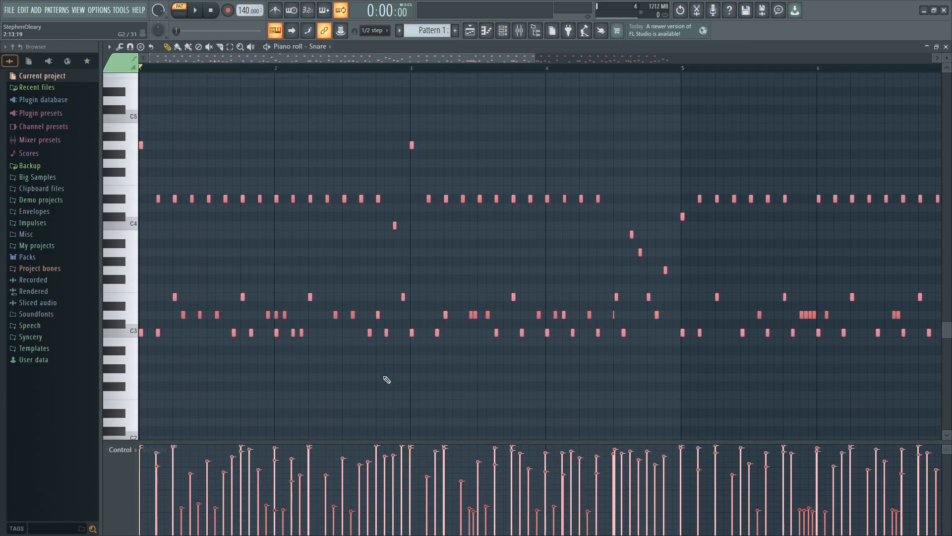
scroll(386, 380, "down", 3, "ctrl")
scroll(223, 361, "up", 3, "ctrl")
left_click_drag(340, 395, 598, 416)
left_click(419, 398, "ctrl")
key("space")
key("F9")
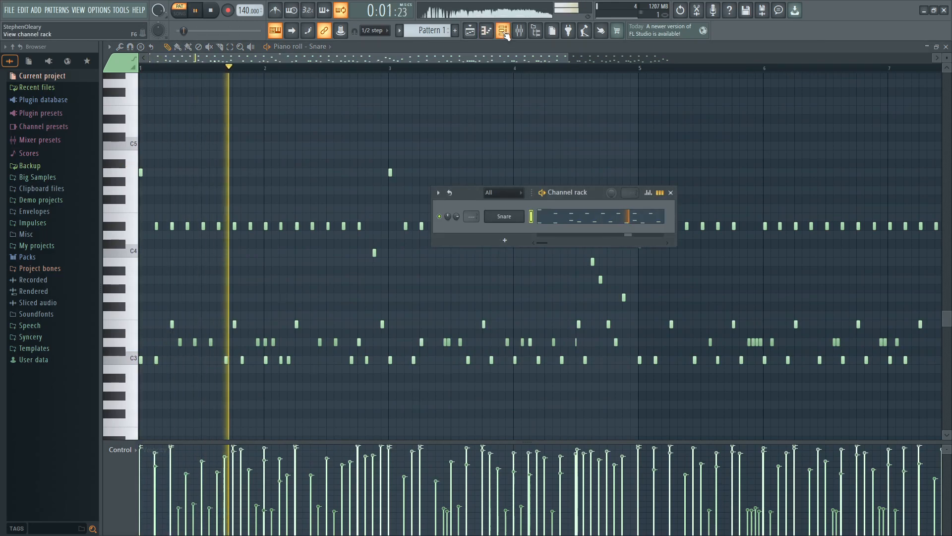
Show the Snare channel's drum kit during playback and select the snare's Rimshot stack.
left_click(503, 31)
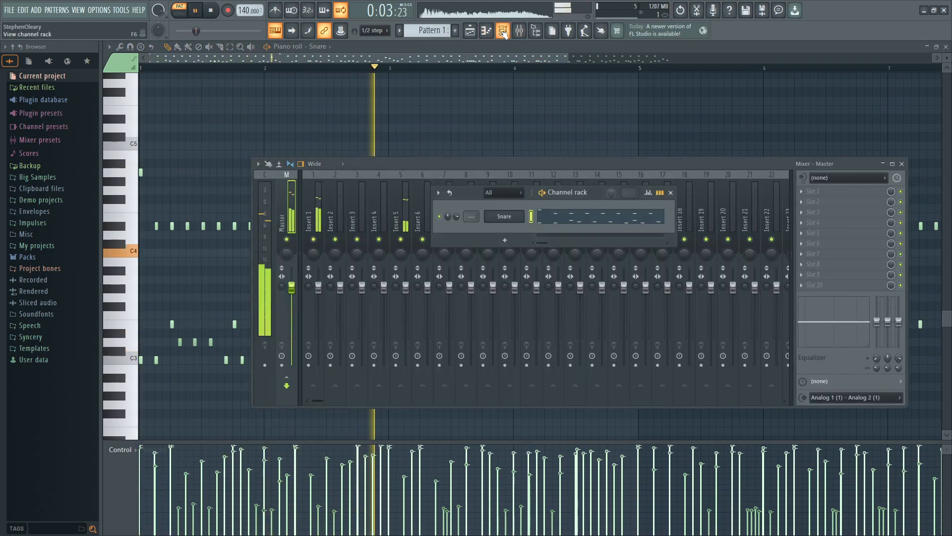
left_click(505, 215)
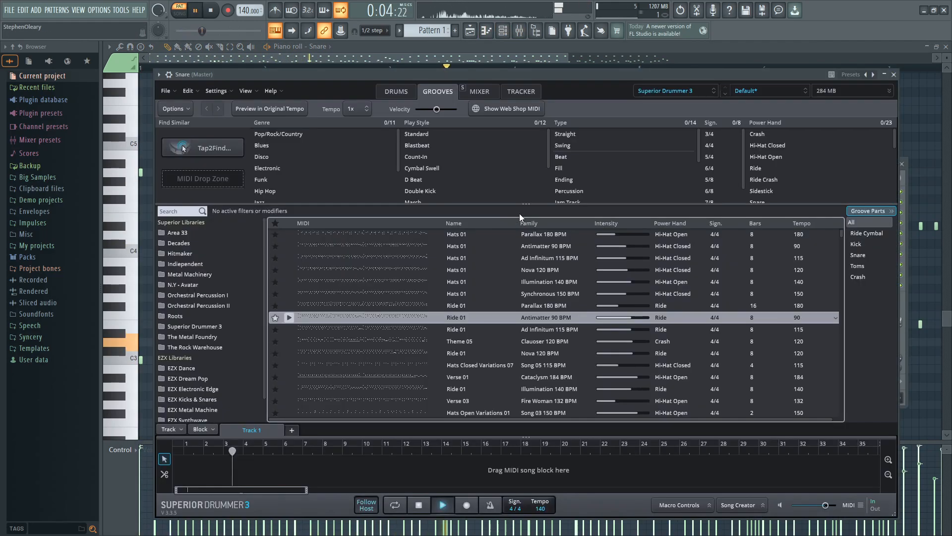
left_click(395, 92)
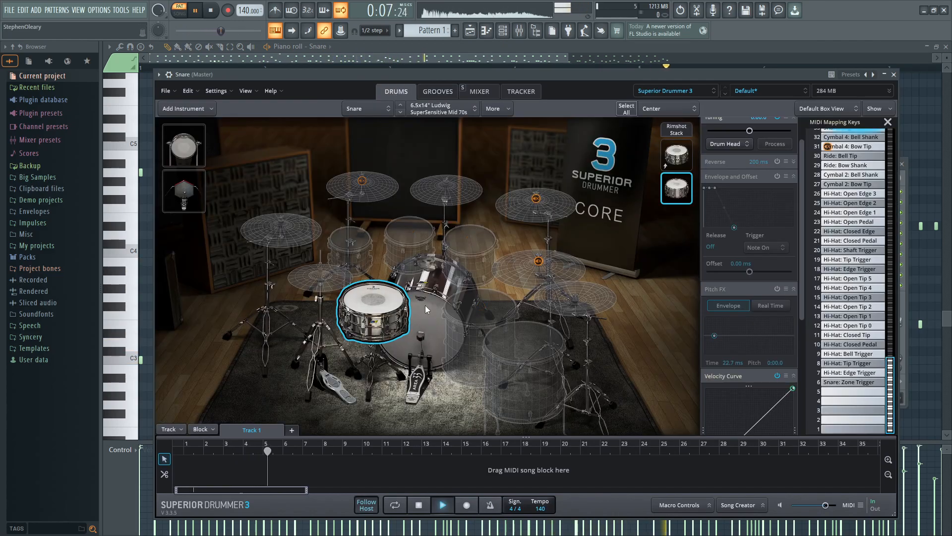
left_click(677, 130)
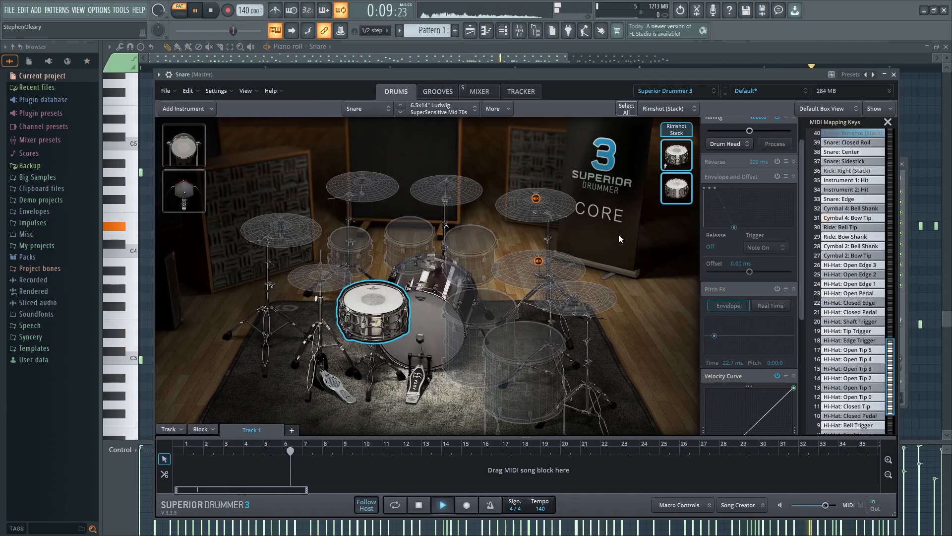
Return to the piano roll, stop playback, audition the E3 key and select all D3 notes.
left_click(921, 111)
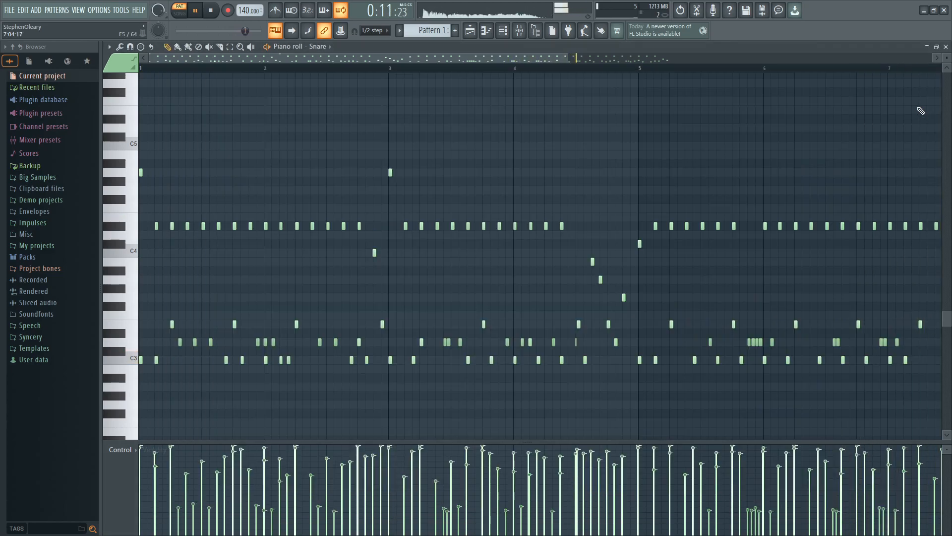
key("space")
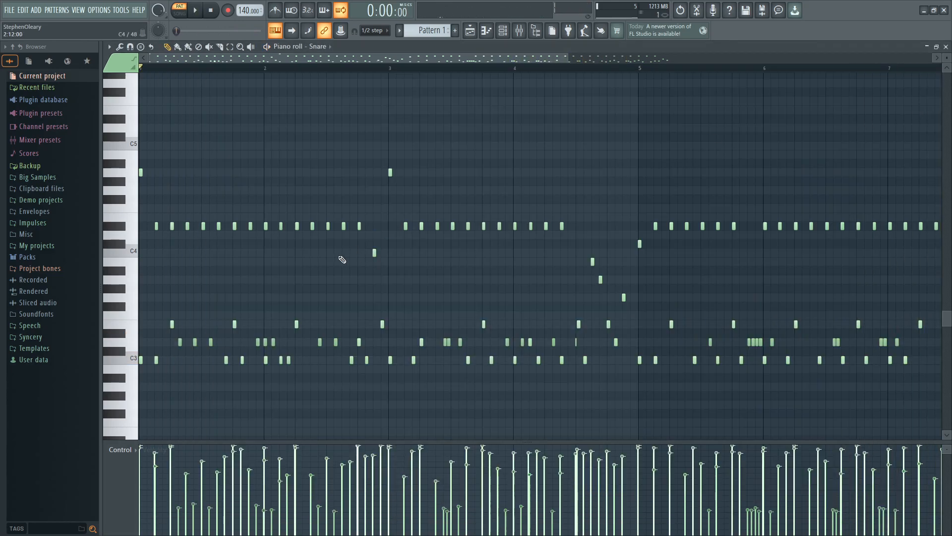
double_click(139, 329)
double_click(133, 342)
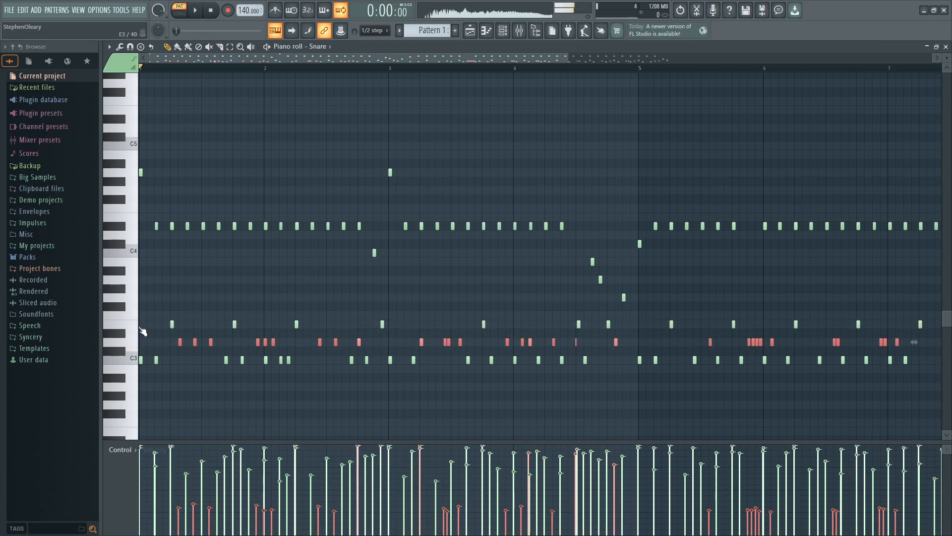
Select the main Ludwig snare and reshape its velocity curve to stay at minimum until nearly full velocity, then rise steeply.
left_click(503, 32)
left_click(505, 218)
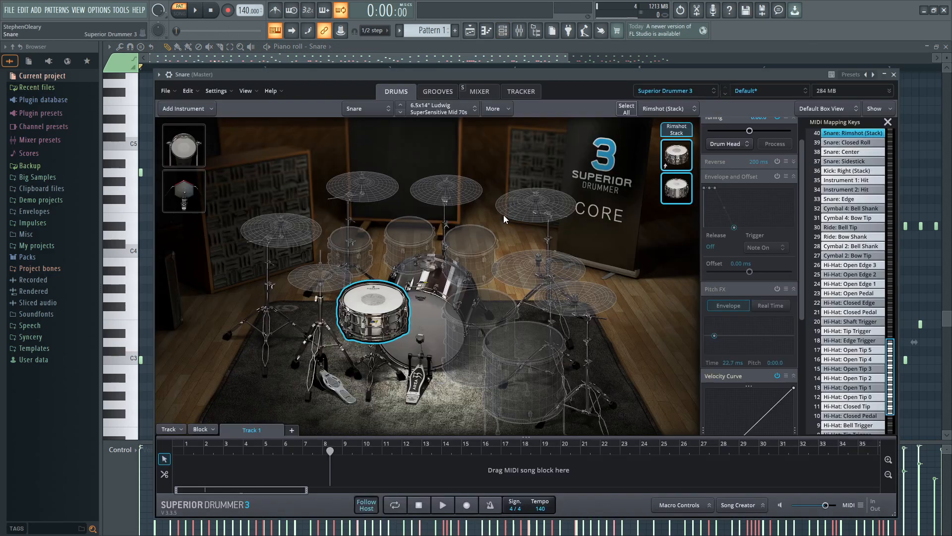
left_click(684, 185)
left_click(677, 131)
left_click(678, 187)
left_click_drag(800, 245, 804, 284)
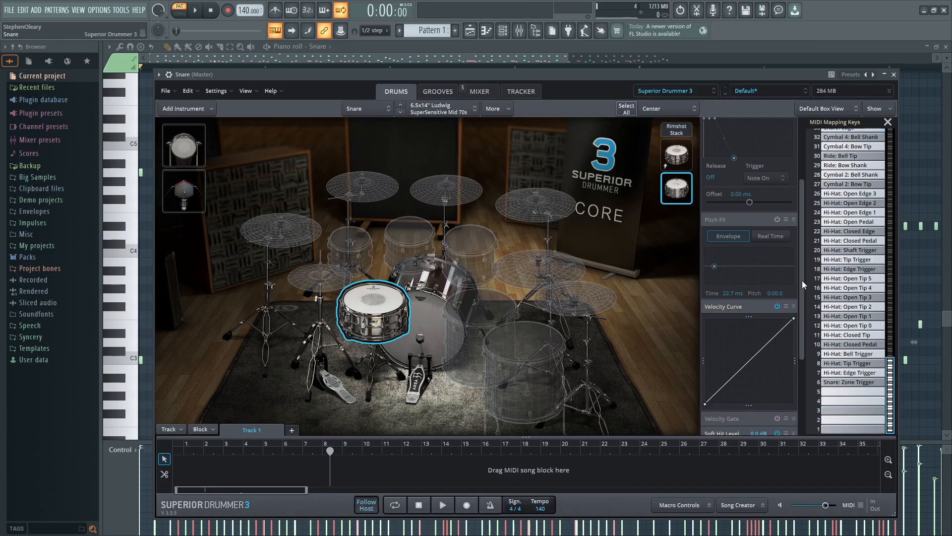
left_click_drag(770, 369, 786, 414)
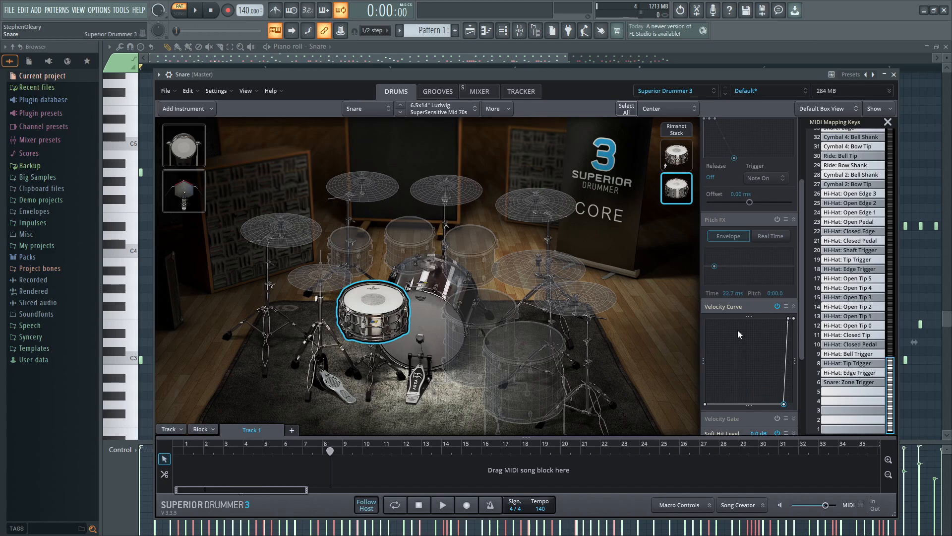
Compare the kick's velocity curve with the curve of the Ludwig snare in the Rimshot stack, and play the pattern briefly.
left_click(421, 317)
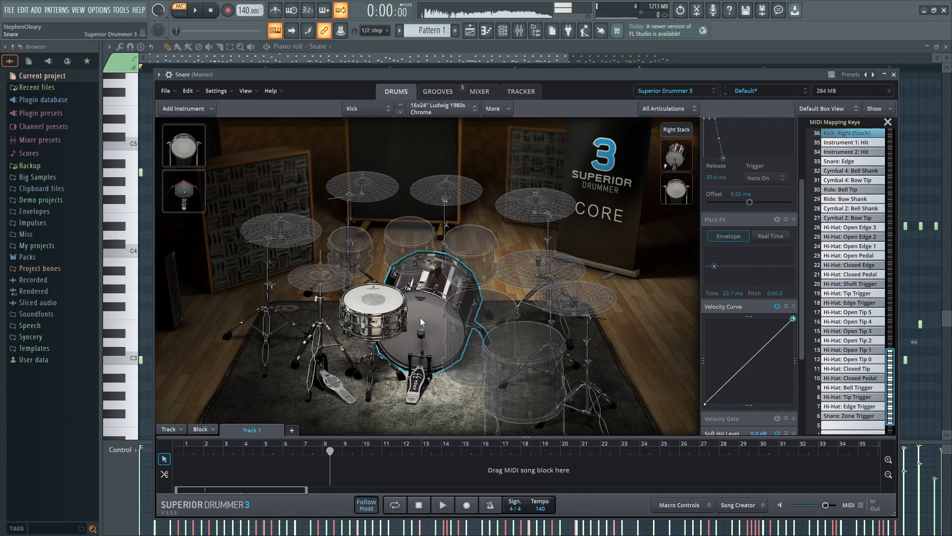
left_click(377, 314)
left_click(677, 196)
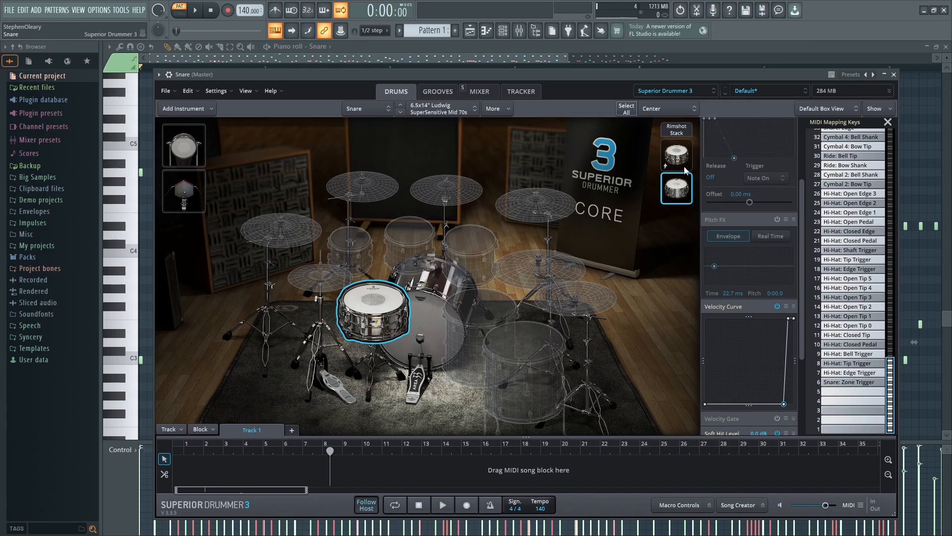
left_click(195, 10)
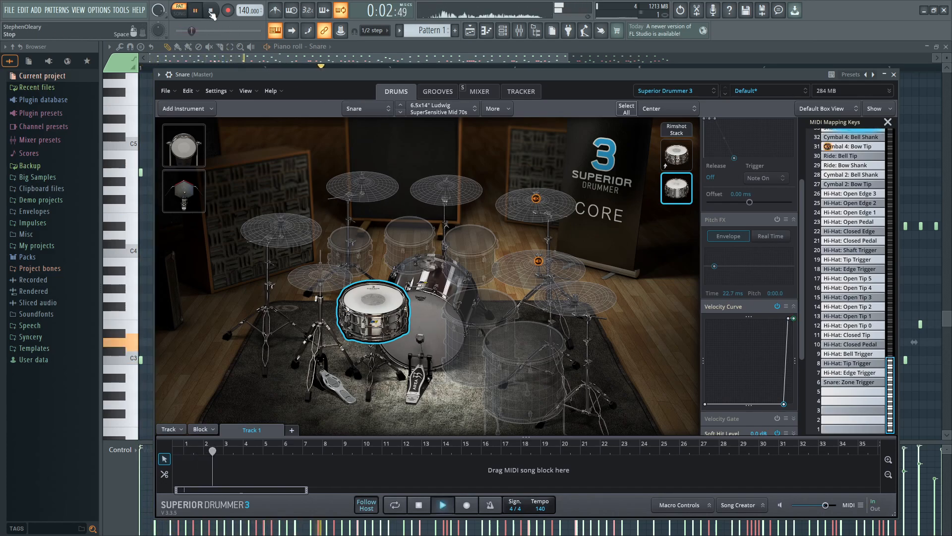
left_click(212, 10)
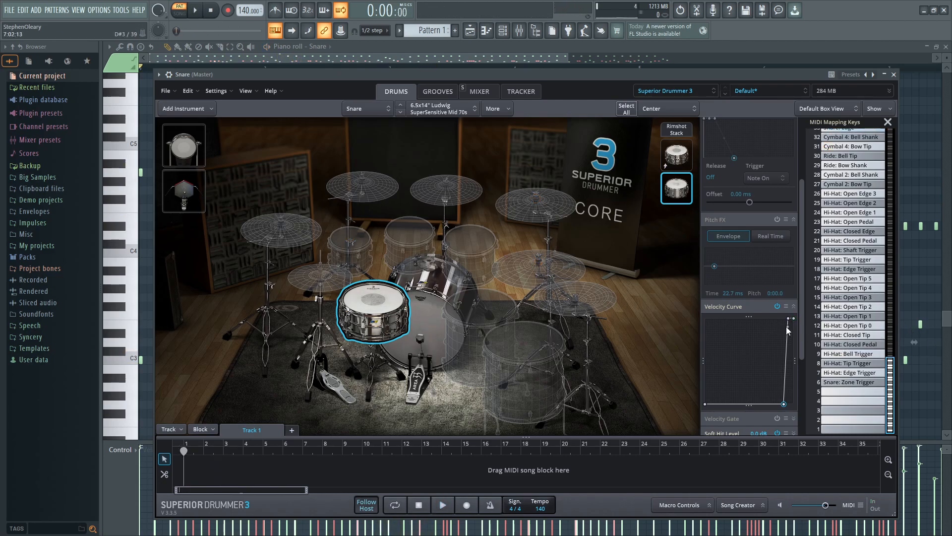
Play the pattern and route the X-SD Skin Lo channel's output to the Snare Fund bus in the mixer.
mouse_move(790, 323)
left_click(683, 192)
left_click(484, 92)
left_click_drag(369, 395, 511, 399)
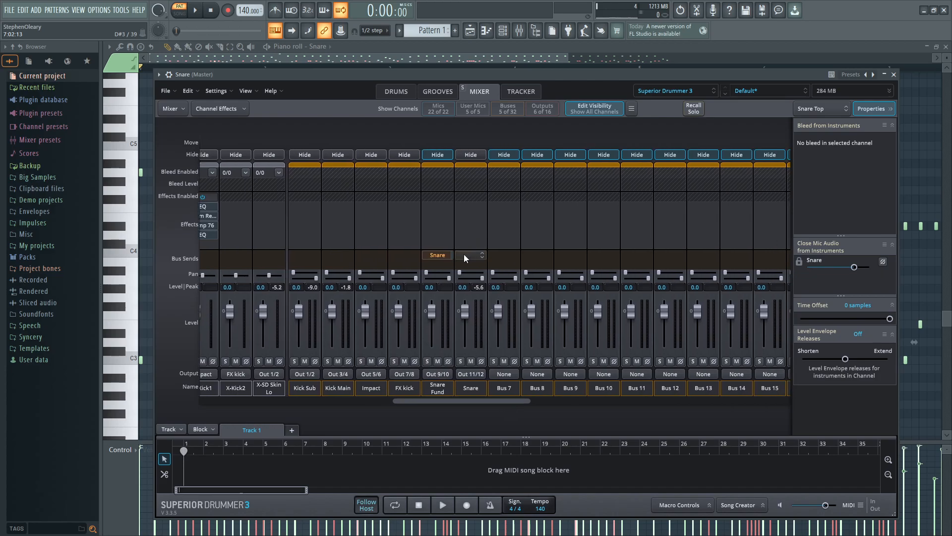
left_click(194, 10)
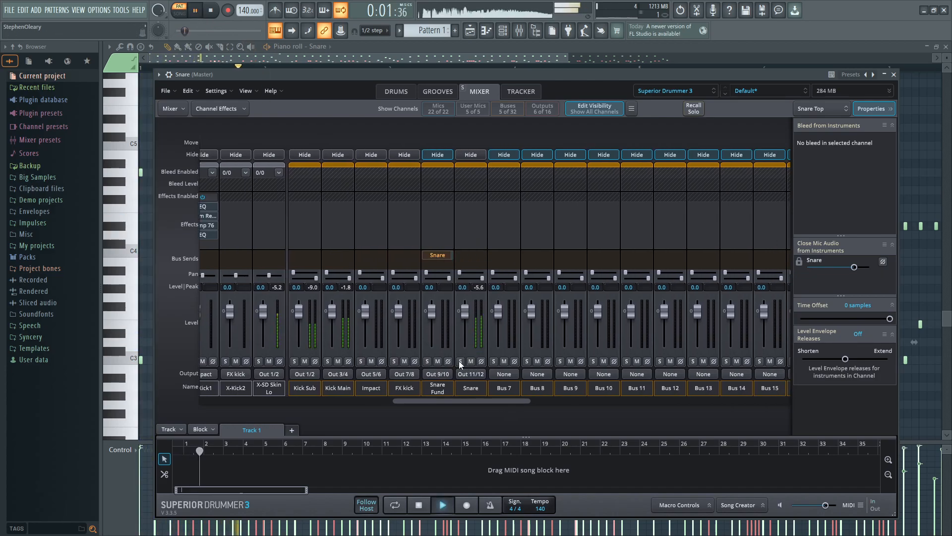
left_click_drag(450, 401, 419, 400)
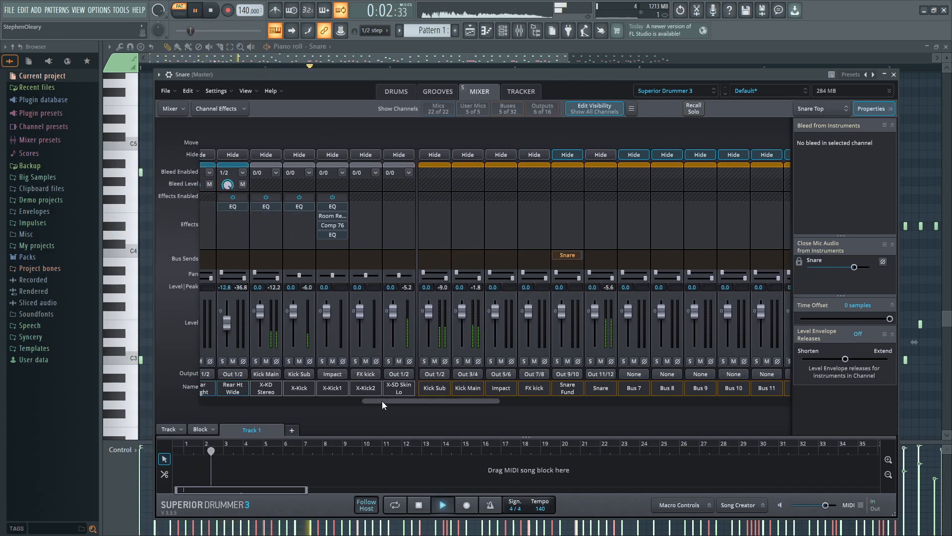
left_click(403, 386)
left_click(399, 374)
left_click(431, 366)
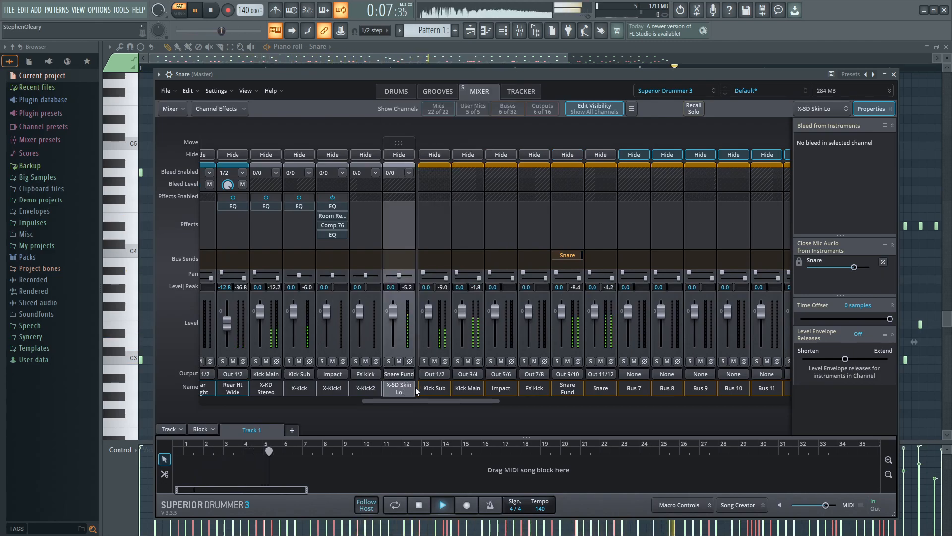
Select the Snare bus in the mixer and solo it.
left_click_drag(400, 400, 421, 400)
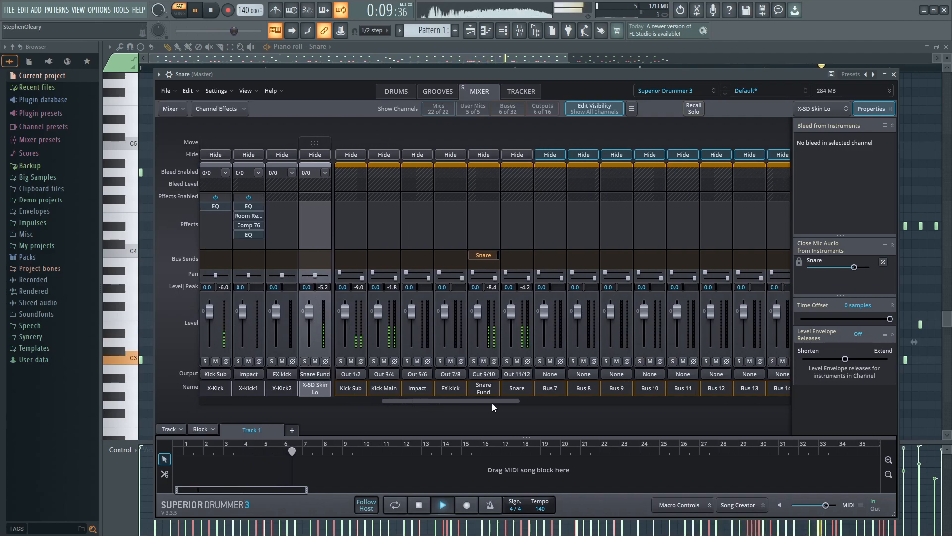
left_click_drag(492, 404, 503, 401)
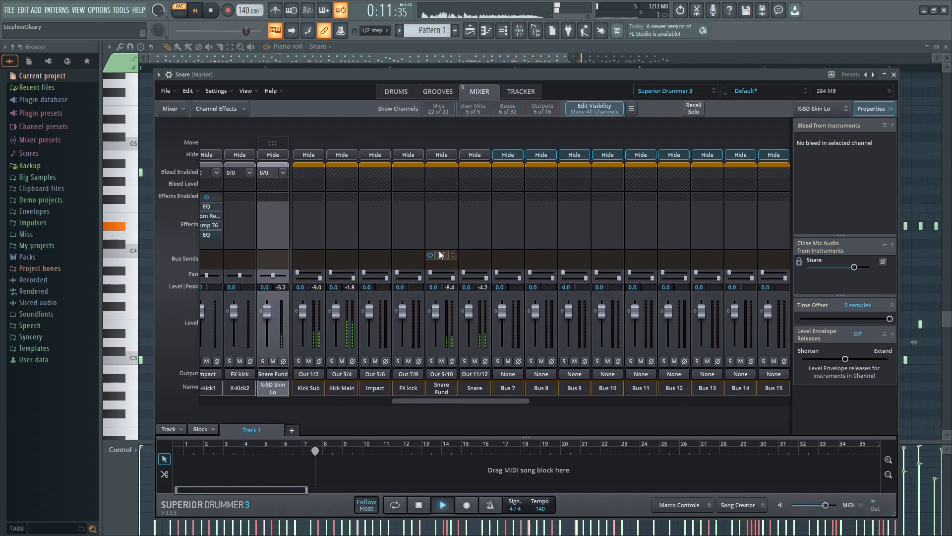
left_click(470, 207)
left_click(470, 207)
left_click(471, 386)
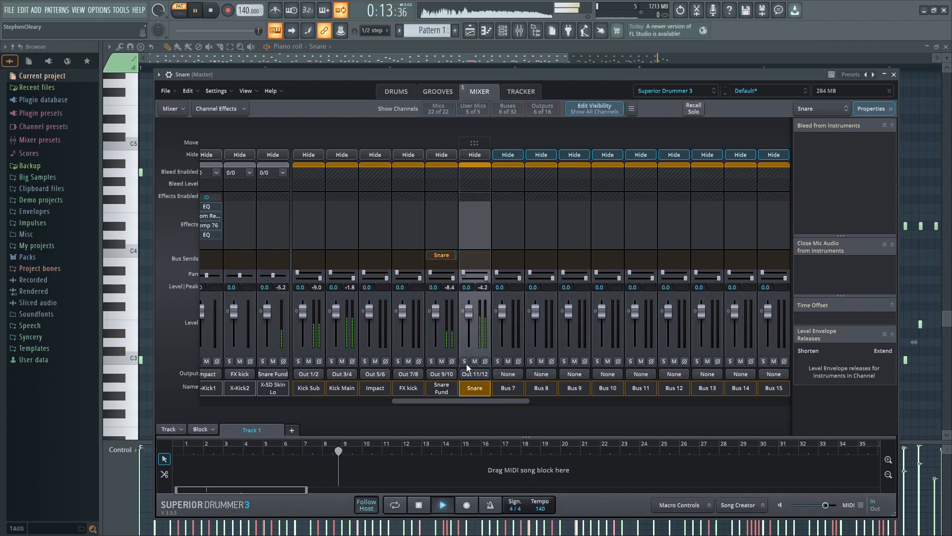
left_click(465, 361)
Insert a Multiband Compressor on the Snare bus with its gain at 14.3 dB and output at -12.3 dB.
left_click(473, 209)
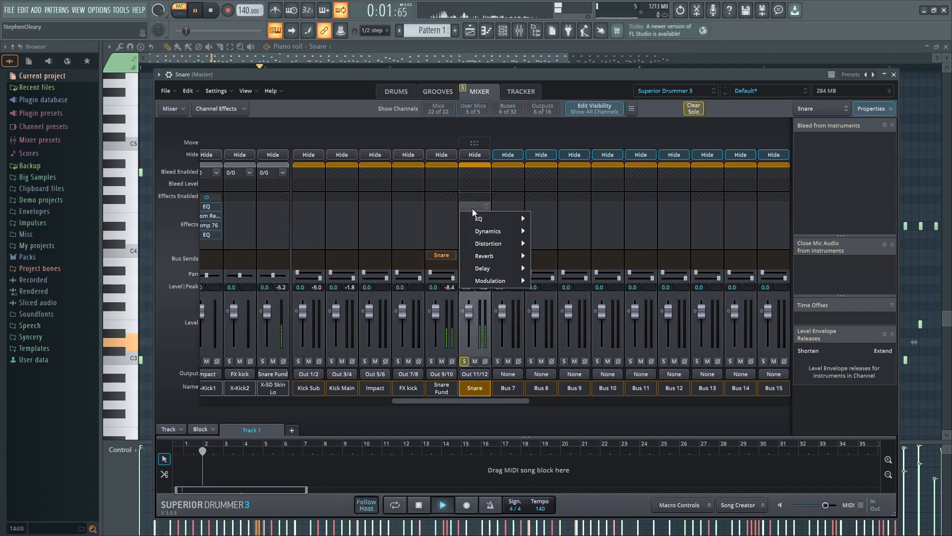
mouse_move(478, 216)
mouse_move(491, 231)
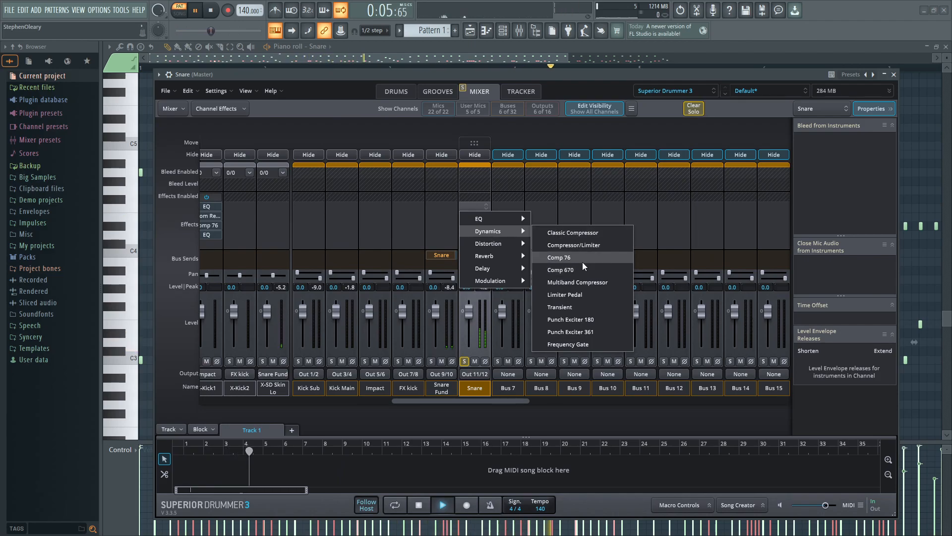
left_click(590, 282)
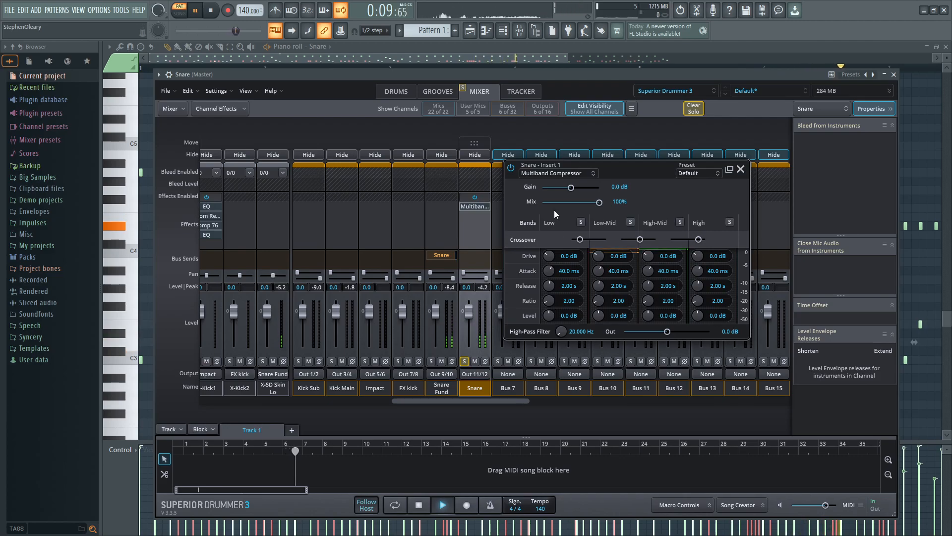
left_click_drag(666, 331, 632, 330)
left_click_drag(573, 187, 598, 188)
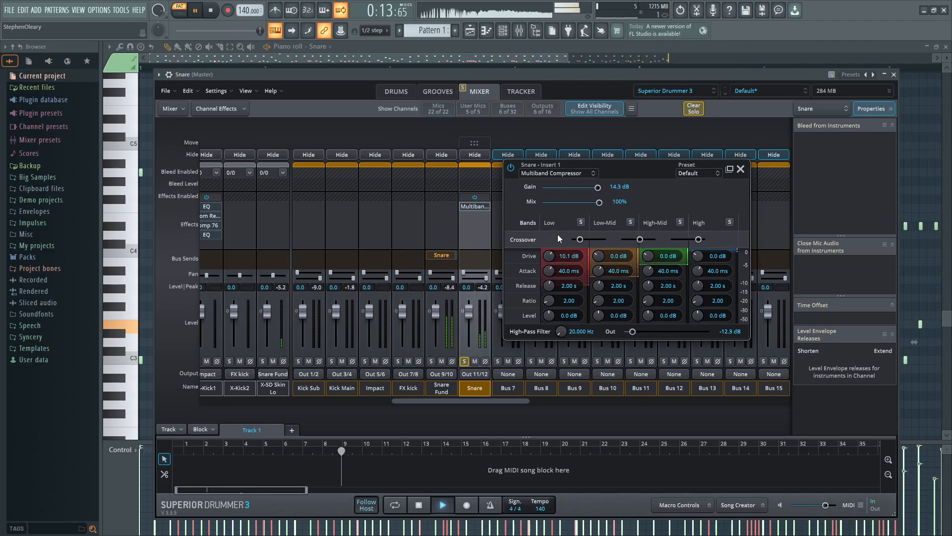
Set the Multiband Compressor's drive to 20.3 dB low, 7.2 dB low-mid, 11.9 dB high-mid and 12.2 dB high, stop playback and close it.
left_click_drag(649, 256, 652, 220)
left_click_drag(698, 256, 703, 206)
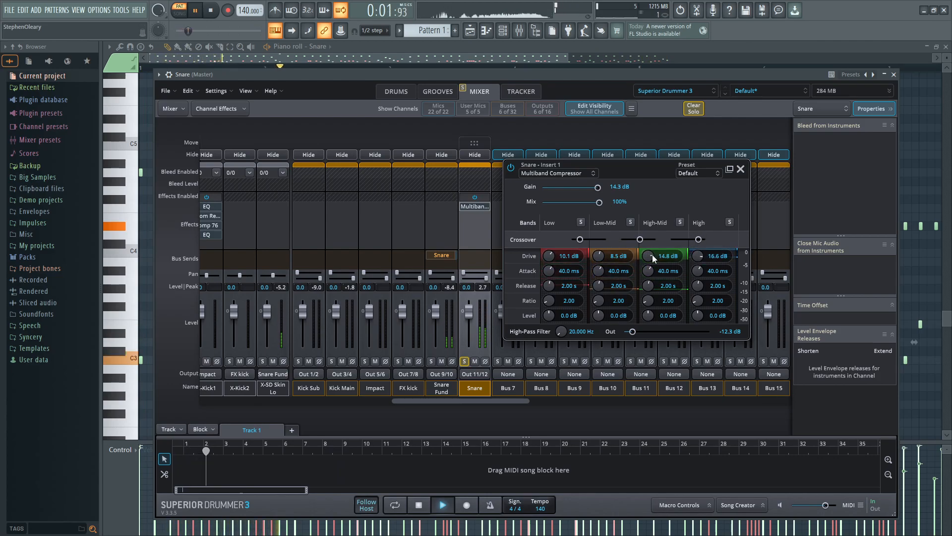
mouse_move(649, 256)
left_mouse_down()
mouse_move(649, 264)
mouse_move(698, 267)
mouse_move(649, 246)
left_mouse_up()
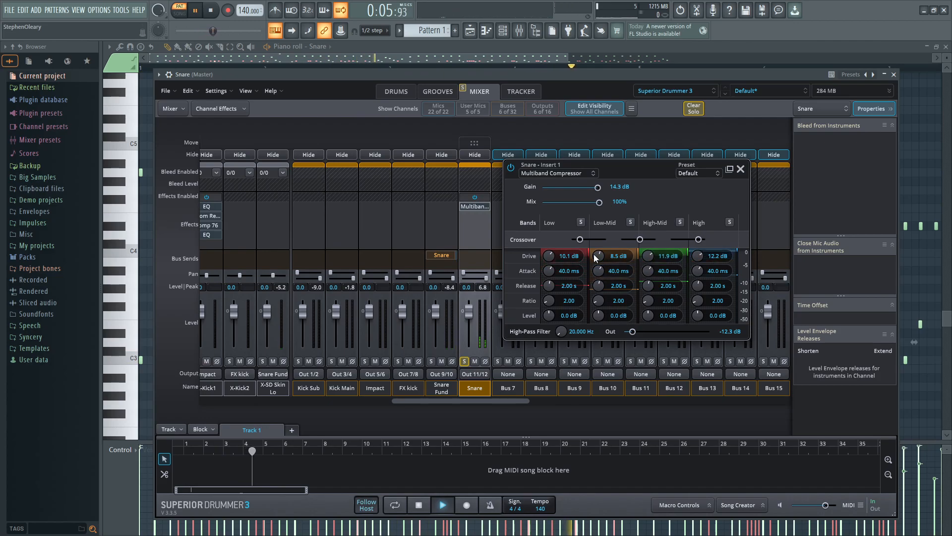
left_click_drag(547, 258, 547, 229)
left_click_drag(599, 257, 599, 260)
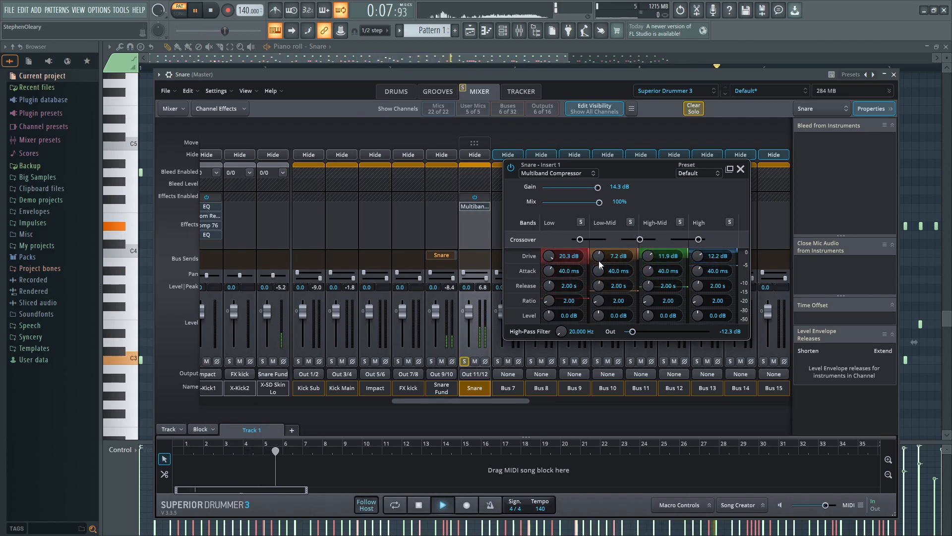
key("space")
left_click(740, 169)
Insert Comp 670 after the Multiband Compressor on the Snare bus and replace it with Comp 76.
left_click(480, 215)
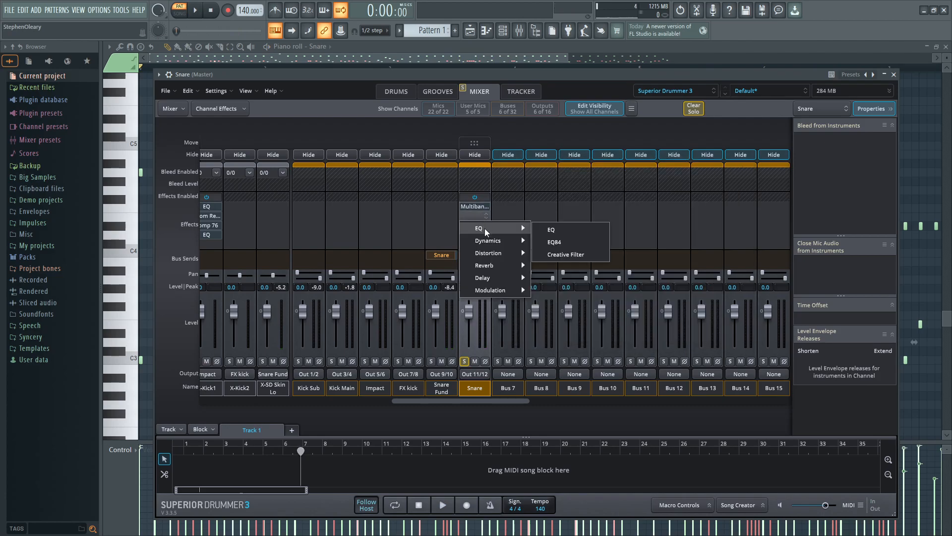
mouse_move(490, 242)
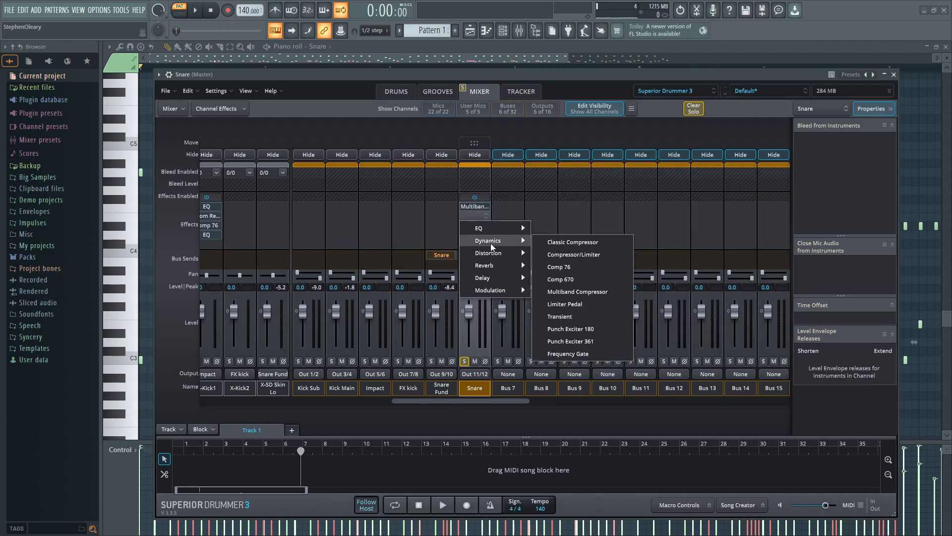
left_click(595, 277)
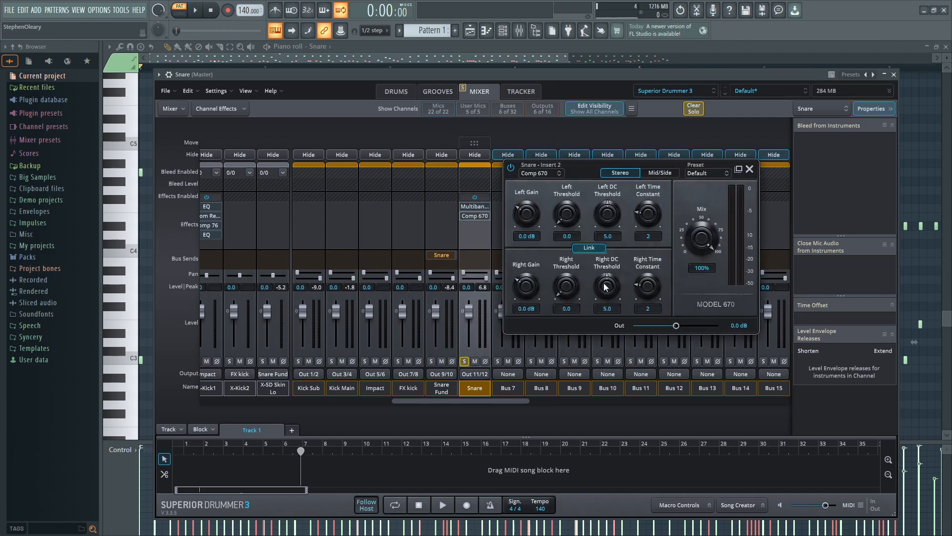
left_click(750, 168)
left_click(479, 216)
left_click_drag(519, 169, 525, 172)
left_click(527, 174)
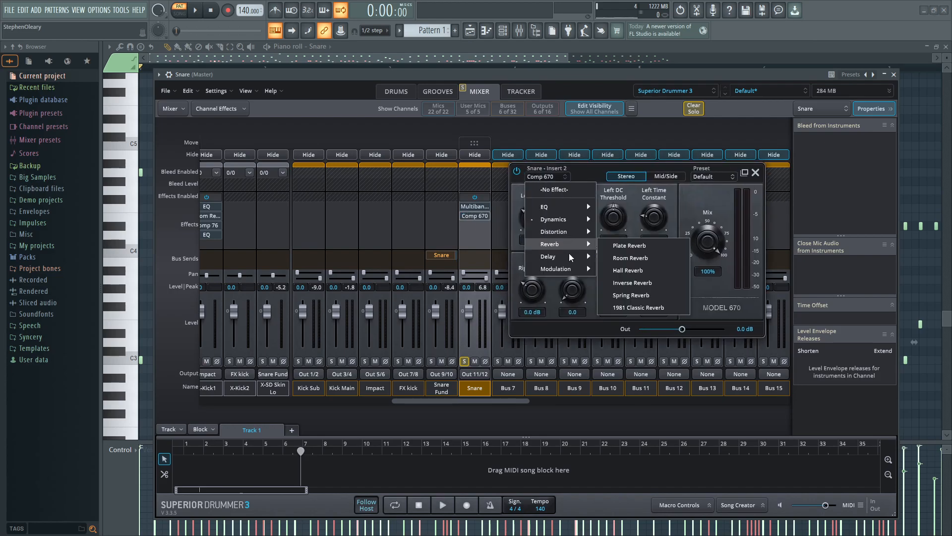
mouse_move(569, 218)
left_click(657, 245)
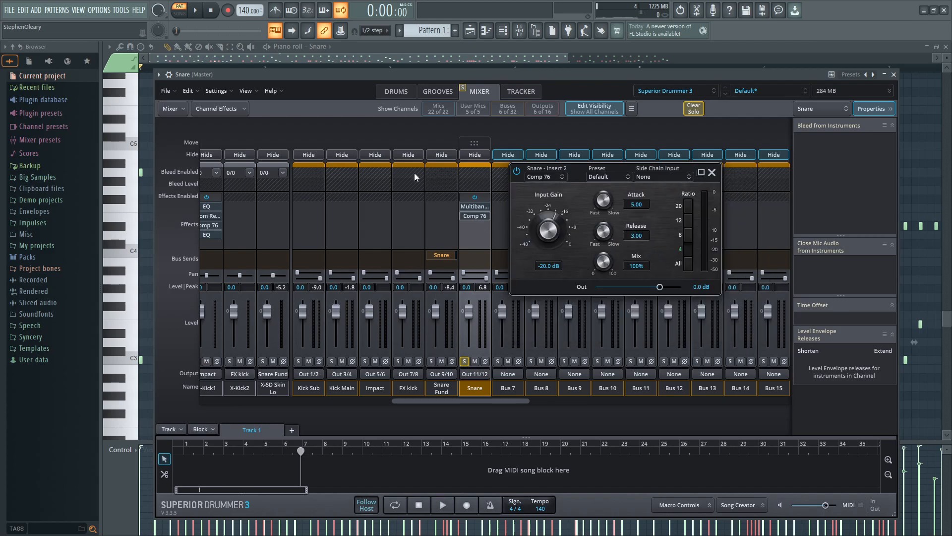
During playback, set Comp 76 to -9.2 dB input gain, -14.0 dB output, 1.98 release and 2.84 attack.
left_click(196, 10)
left_click_drag(659, 287, 635, 286)
left_click_drag(550, 229, 556, 216)
left_click_drag(556, 229, 575, 233)
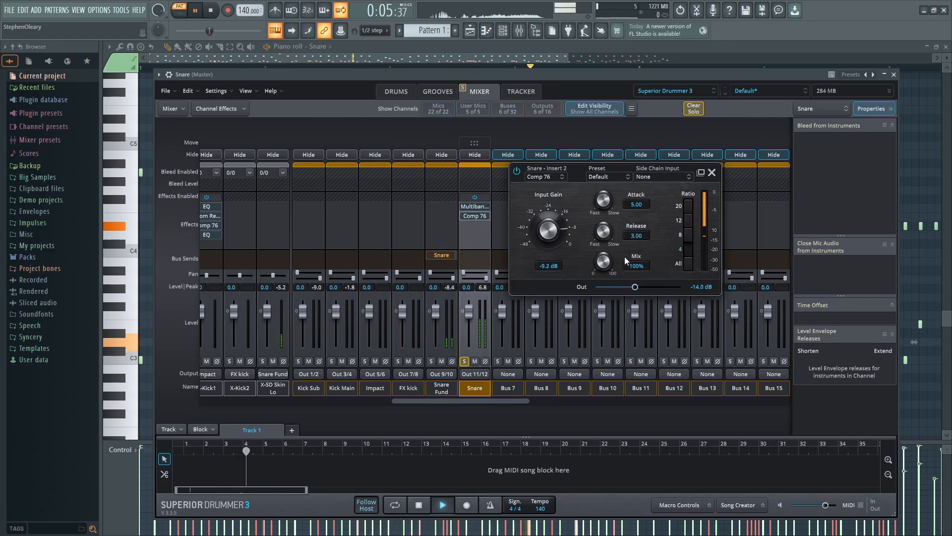
left_click_drag(609, 236, 604, 233)
mouse_move(605, 189)
left_mouse_down()
mouse_move(603, 215)
mouse_move(601, 200)
left_mouse_up()
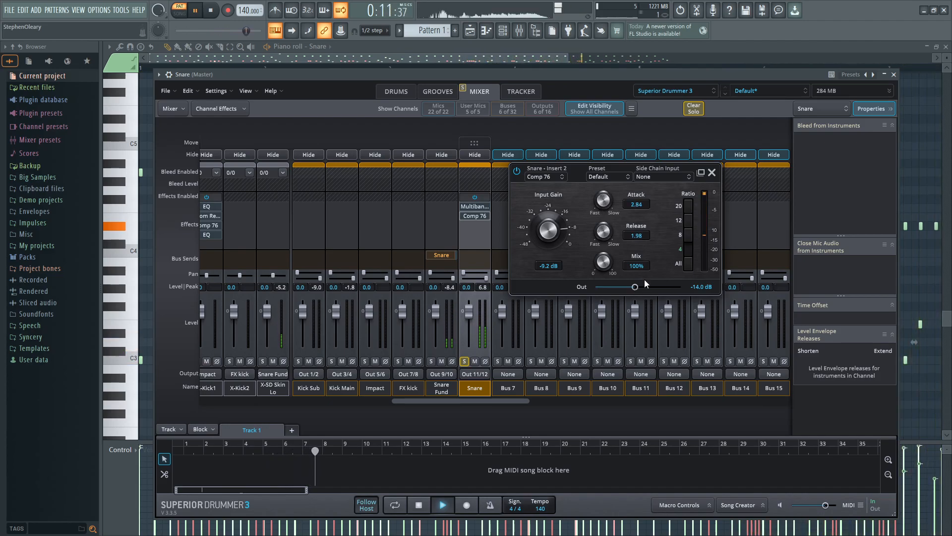
Set the Comp 76 ratio to 12, its input gain to -13.3 dB and its output to -10.1 dB.
left_click(689, 263)
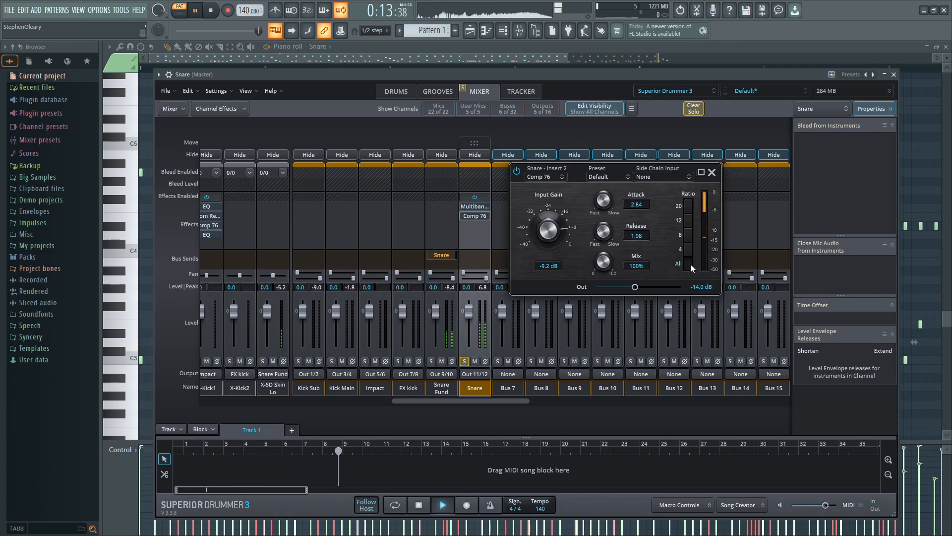
left_click(689, 220)
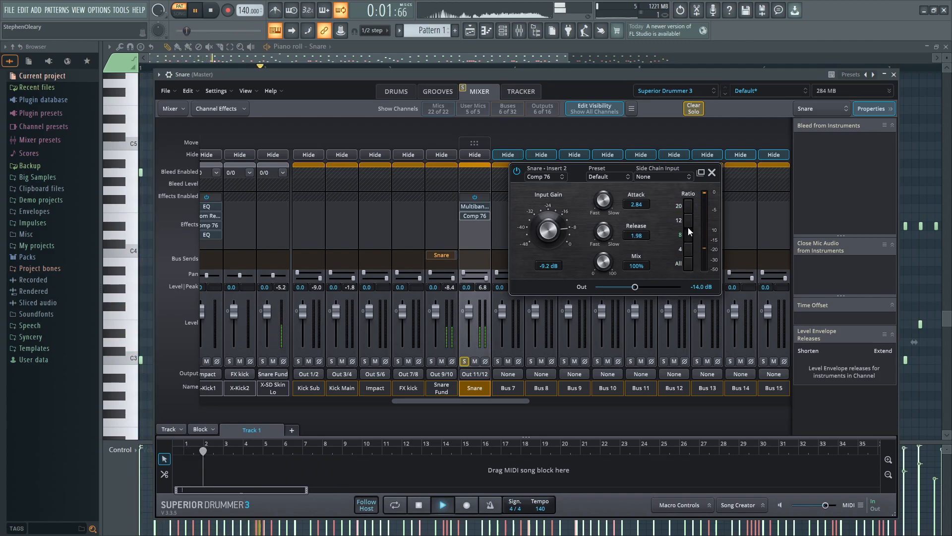
left_click_drag(547, 231, 555, 245)
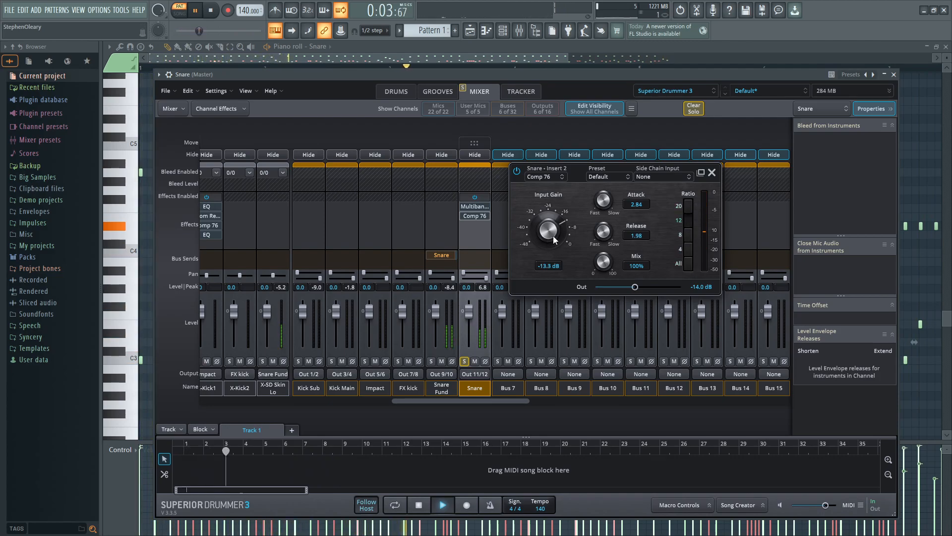
left_click_drag(636, 287, 645, 289)
Clear the solo, close the compressor, and set the Snare Fund bus level to -3.9 dB and the Snare bus level to 2.8 dB.
left_click(693, 108)
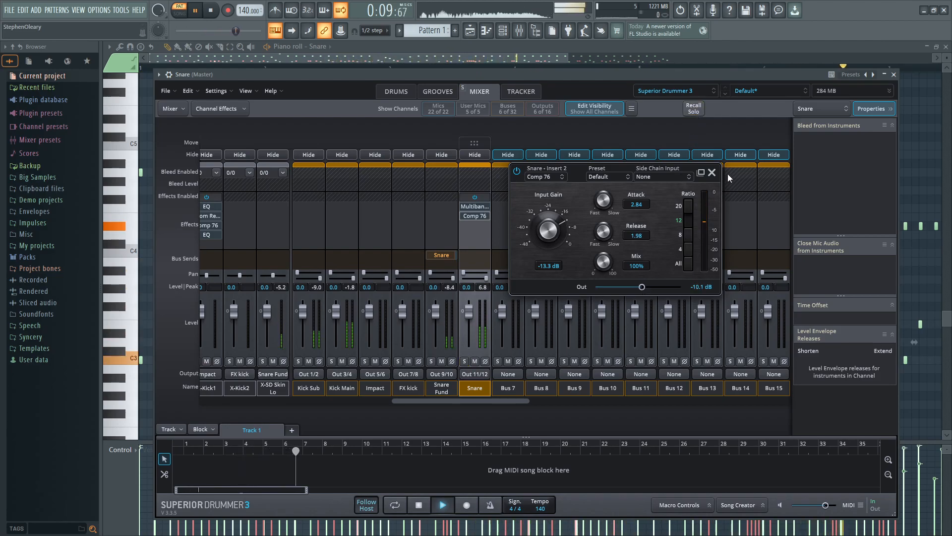
left_click(712, 172)
left_click_drag(474, 400, 459, 397)
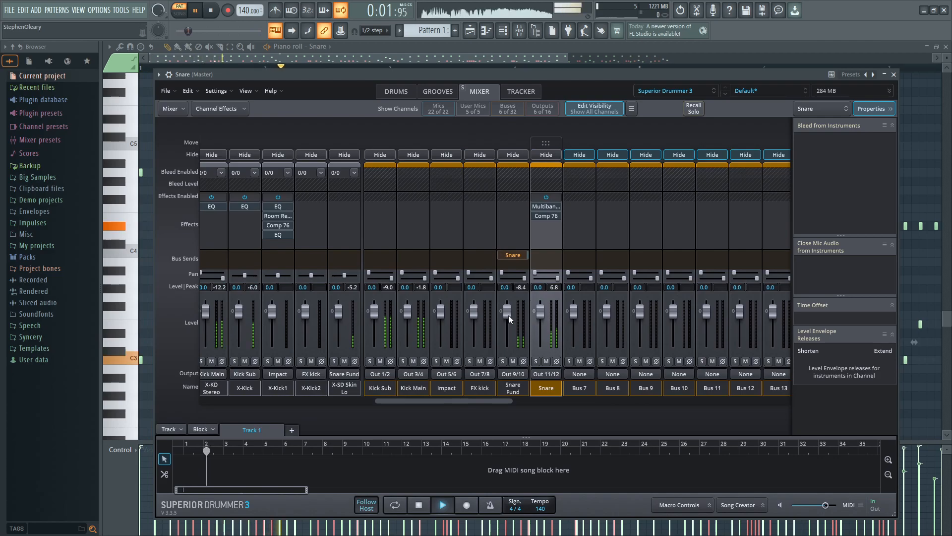
left_click_drag(509, 316, 538, 313)
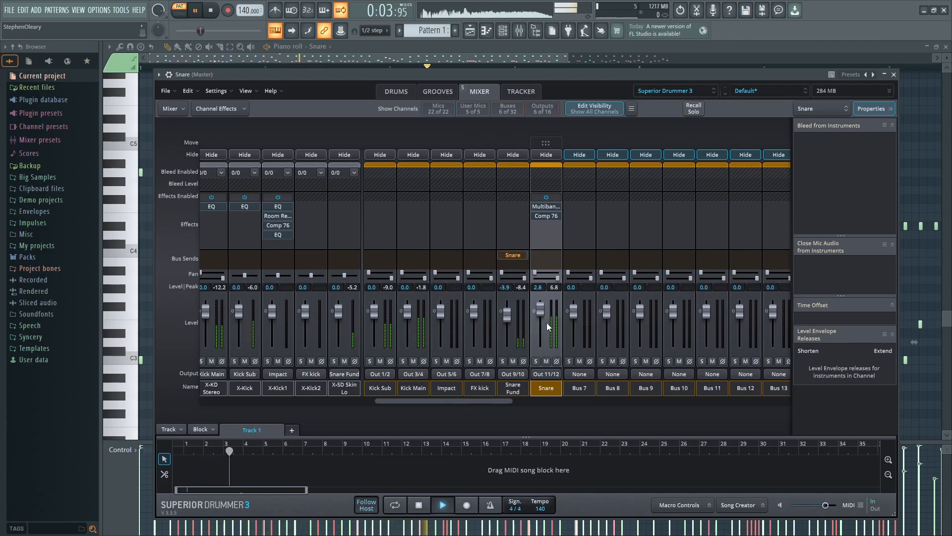
Insert an EQ on the Snare Bottom channel with a high-pass filter at 1000 Hz, and replay the pattern.
left_click_drag(469, 400, 261, 388)
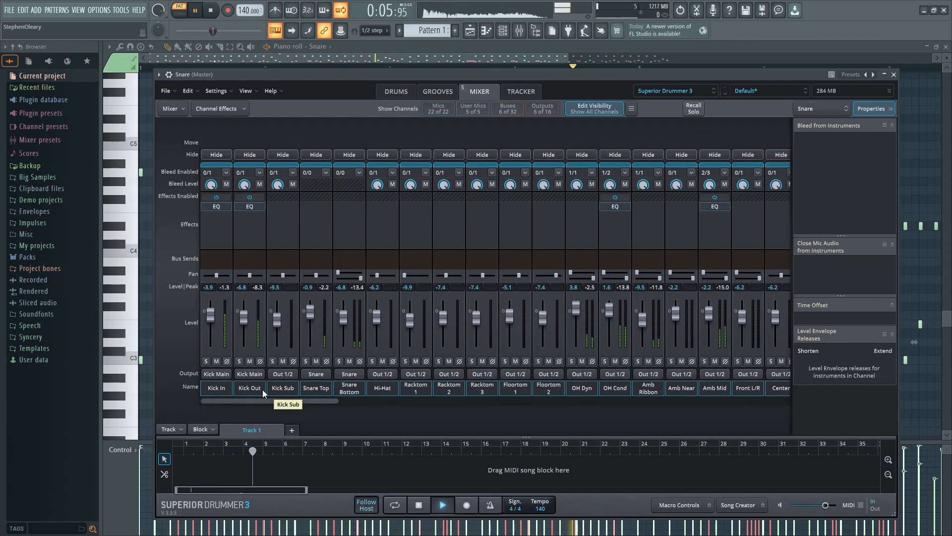
key("space")
left_click(335, 319)
left_click(345, 207)
left_click(436, 221)
left_click(425, 316)
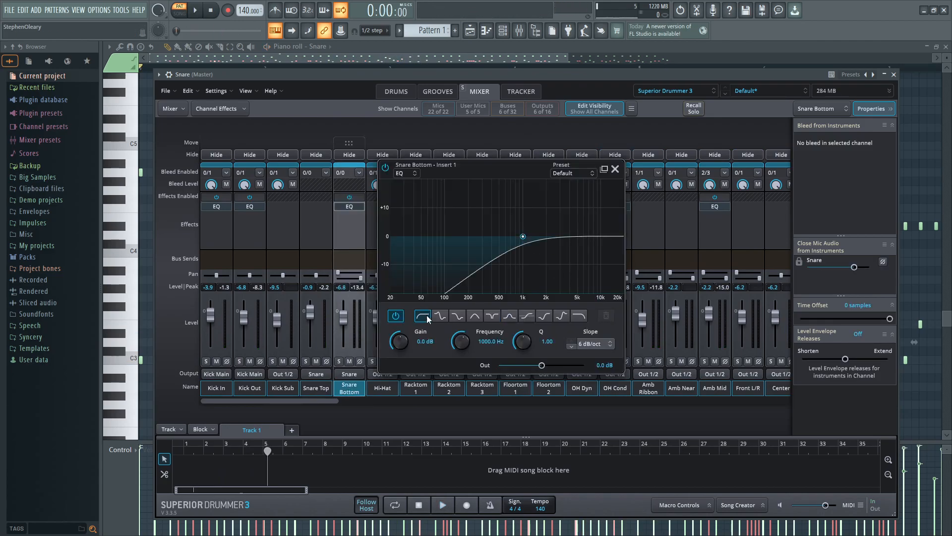
left_click(615, 169)
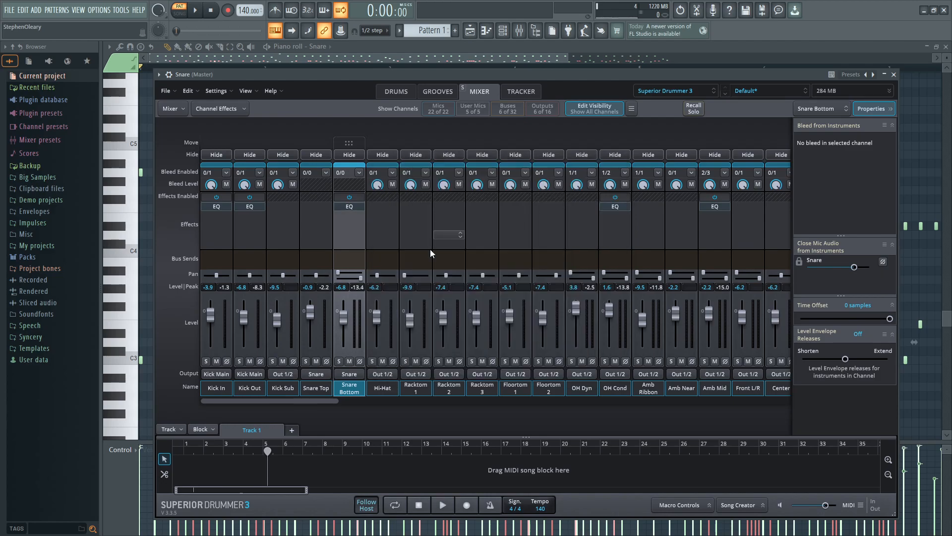
key("space")
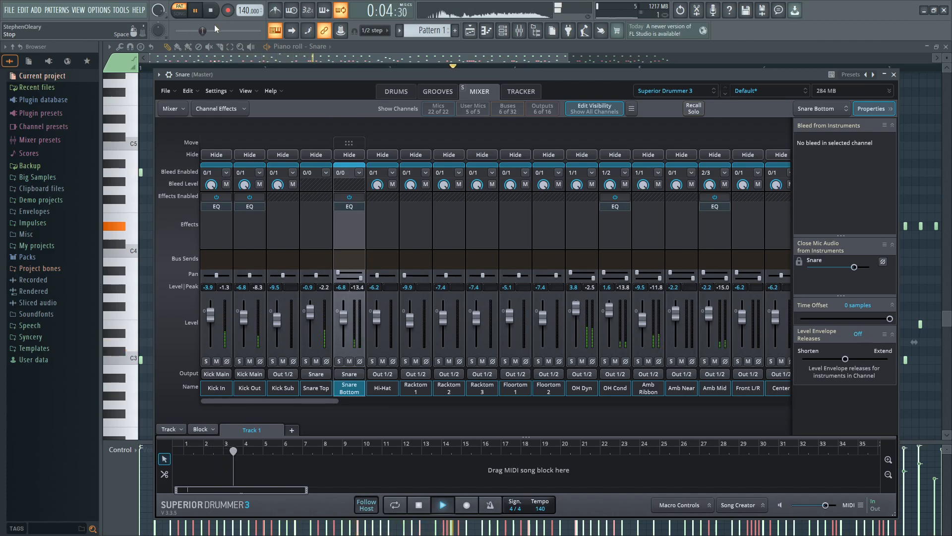
Set the tuning of the snare's stacked Center layer to 0:04.8 during playback, and stop the pattern.
left_click(396, 91)
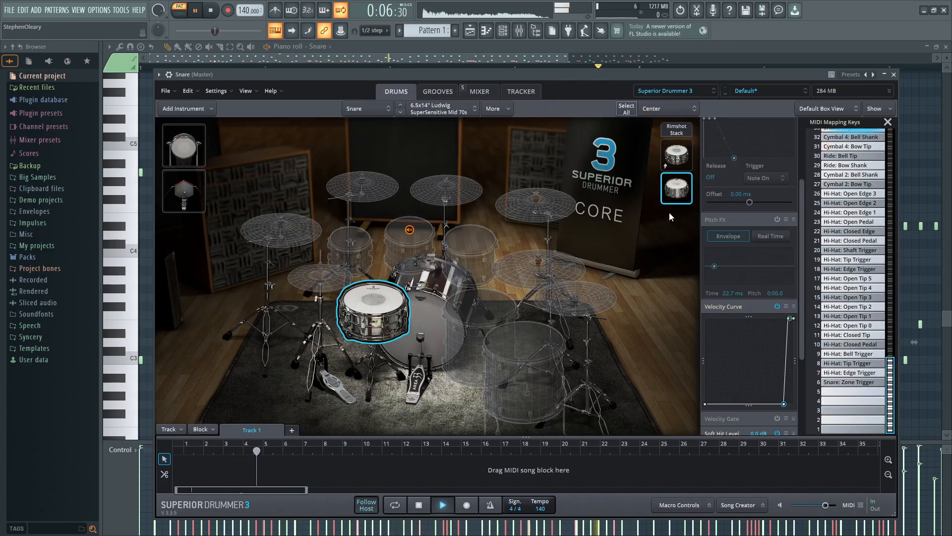
left_click_drag(802, 226, 806, 160)
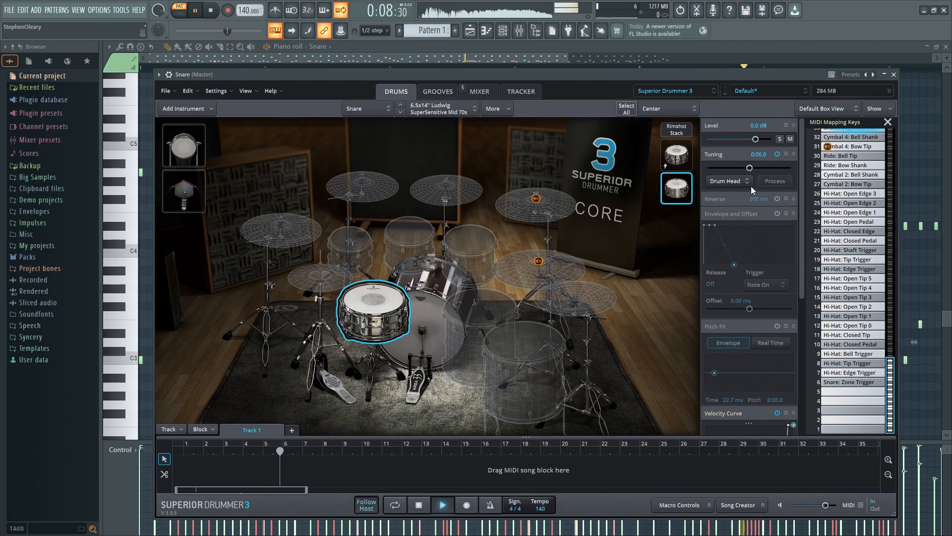
left_click_drag(749, 167, 758, 170)
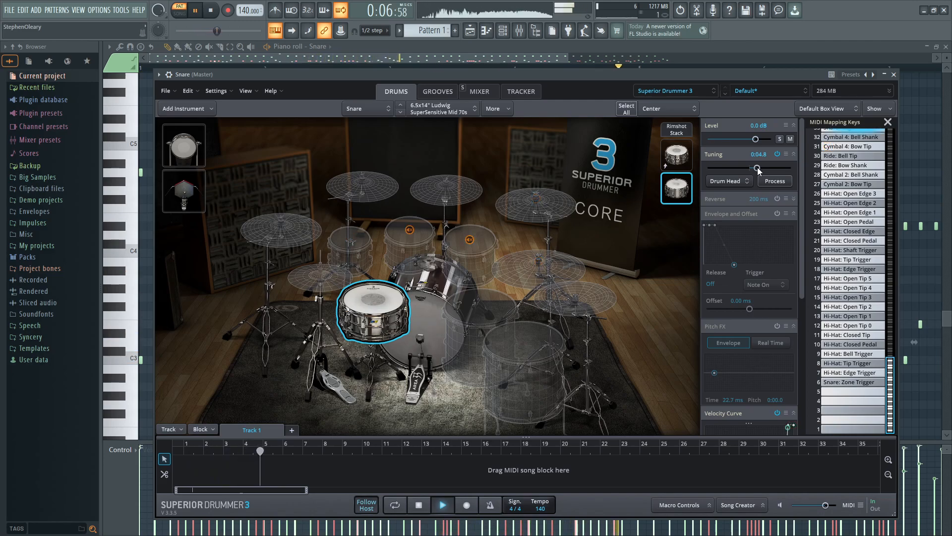
left_click_drag(758, 169, 758, 171)
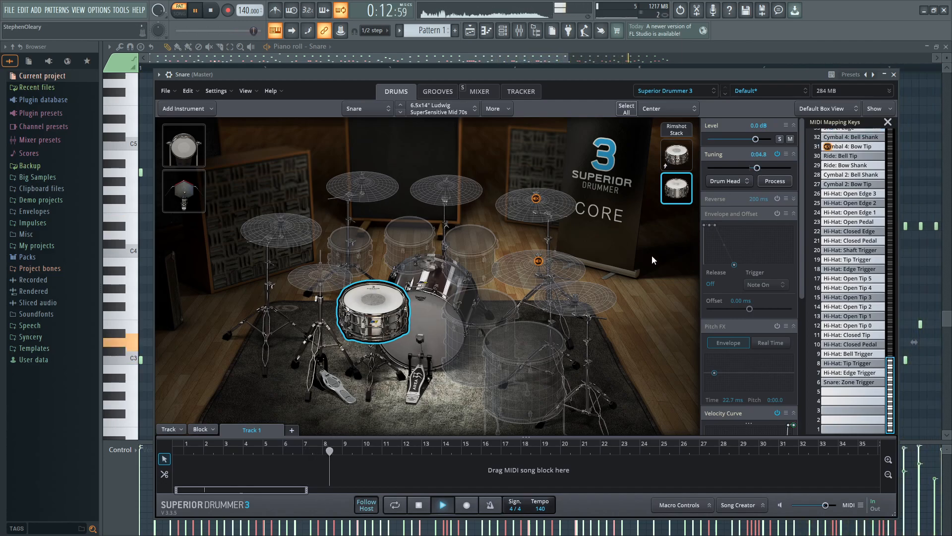
key("space")
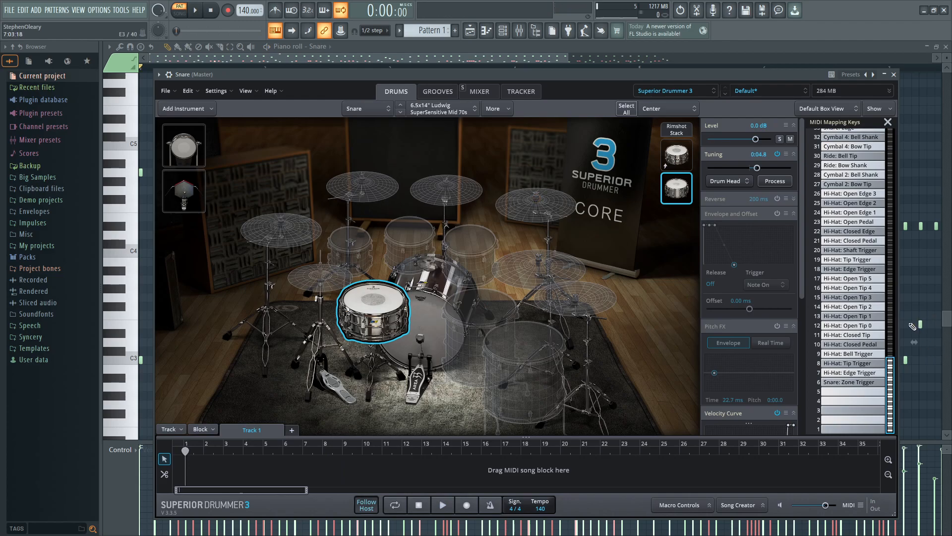
left_click(480, 92)
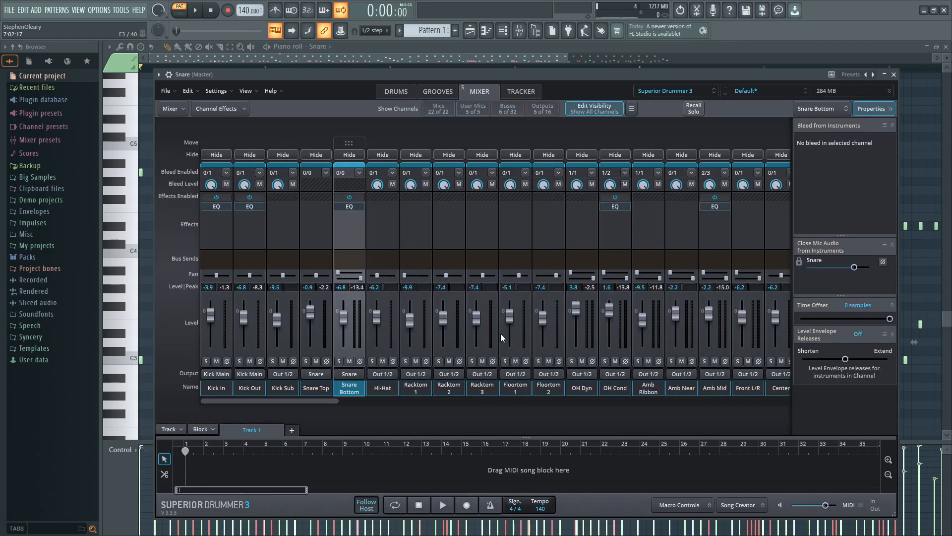
left_click_drag(328, 401, 505, 362)
left_click(536, 226)
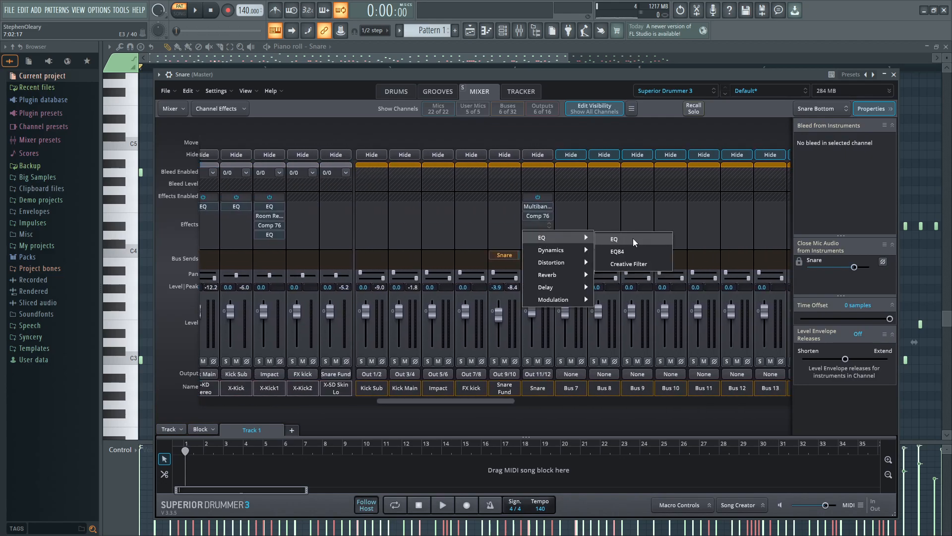
left_click(536, 225)
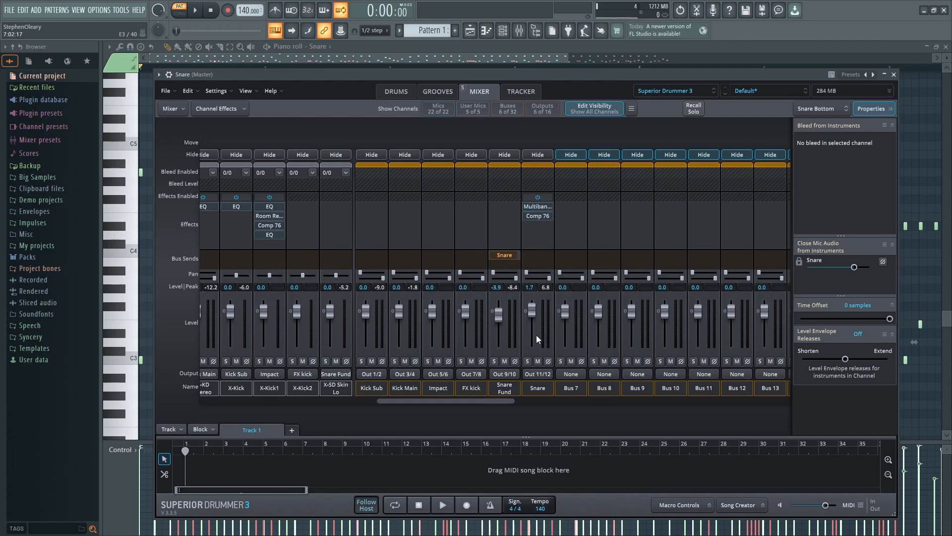
Select the Ludwig snare's Rimshot Stack in the drum view and check the host's mixer.
left_click(397, 92)
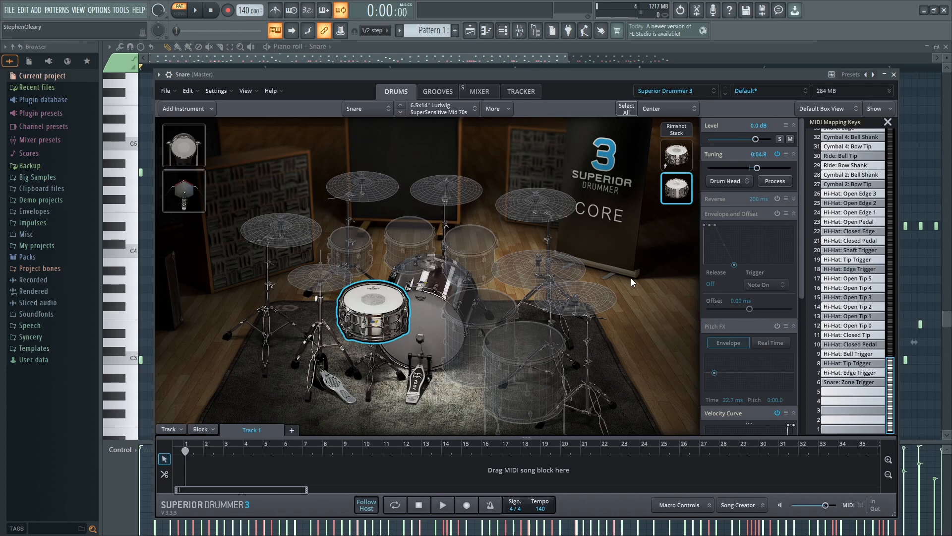
left_click(683, 130)
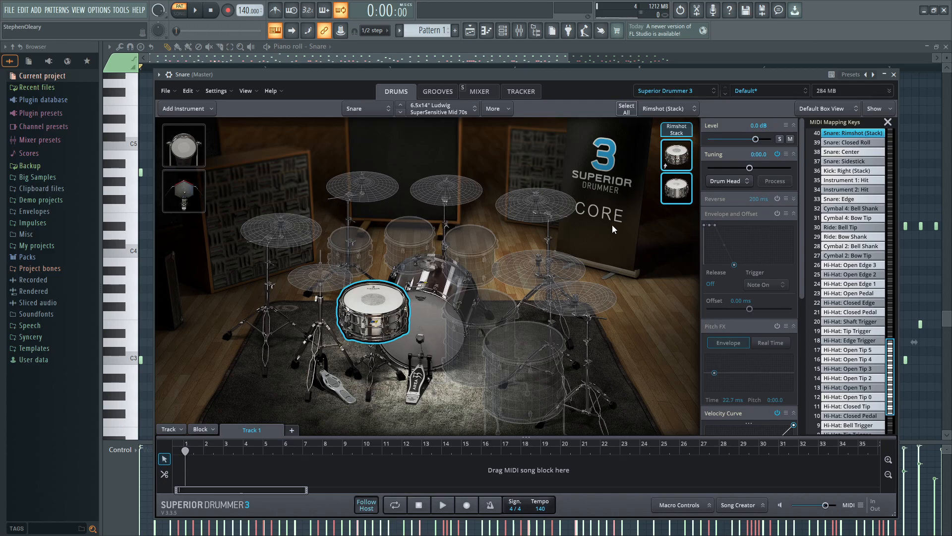
left_click(521, 30)
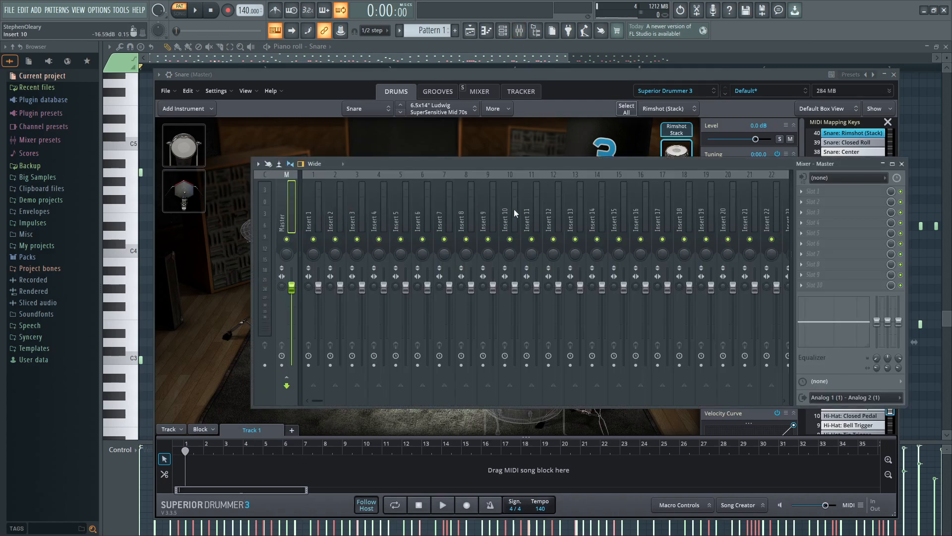
left_click(590, 83)
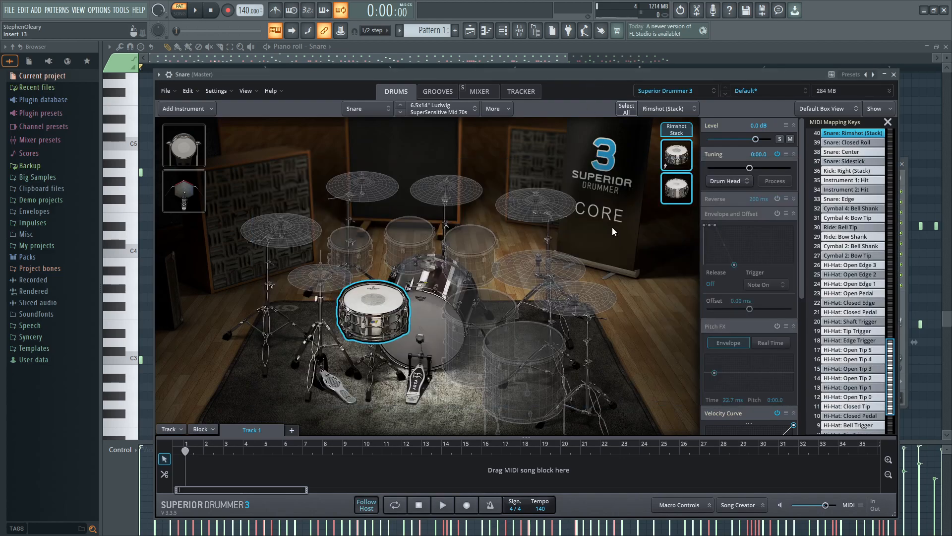
Add the SP-1200 Turbo Kit B Snare as a new instrument from the favorite Hitmaker Machines snares.
left_click(179, 109)
left_click(221, 127)
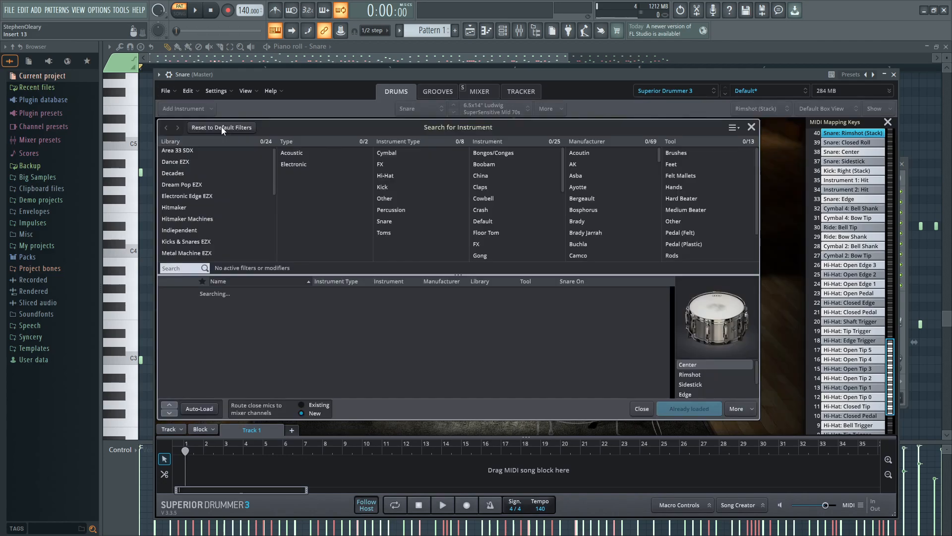
left_click(190, 196)
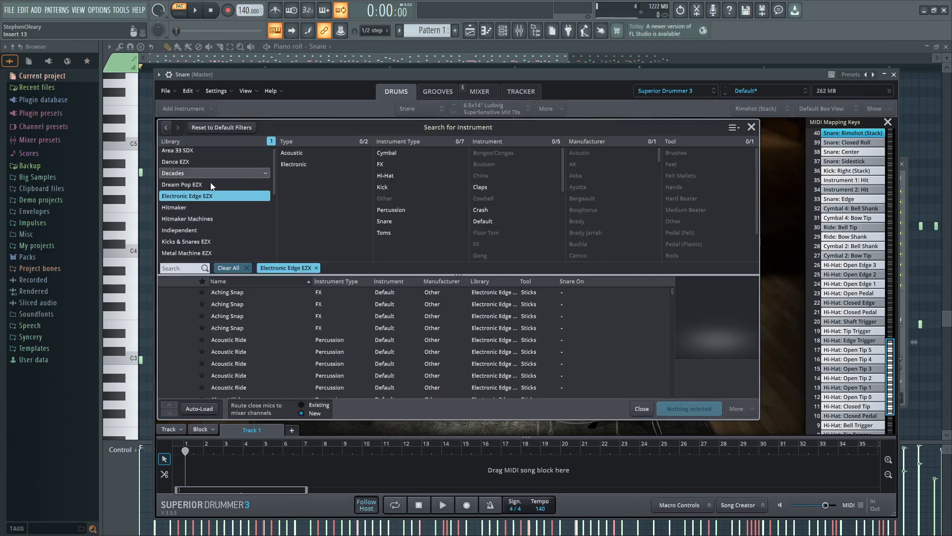
left_click(213, 219)
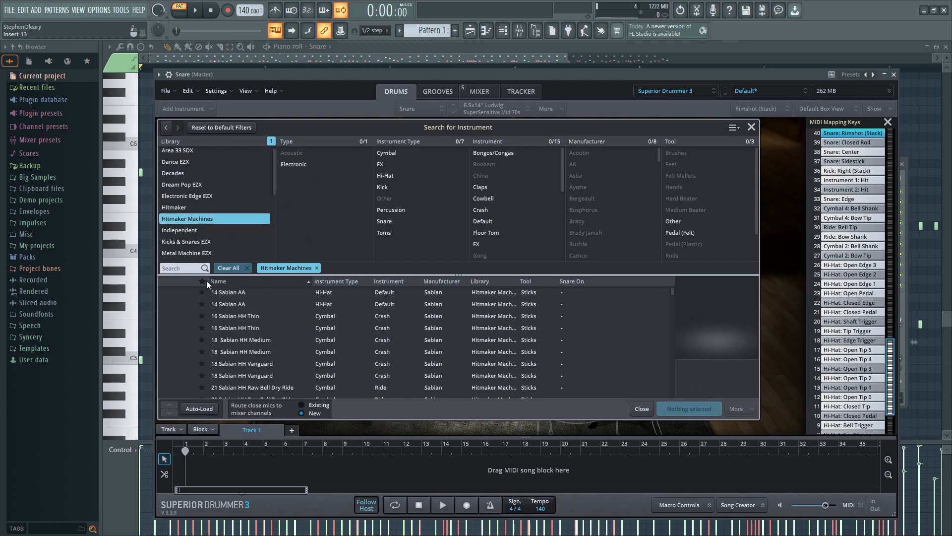
left_click(391, 221)
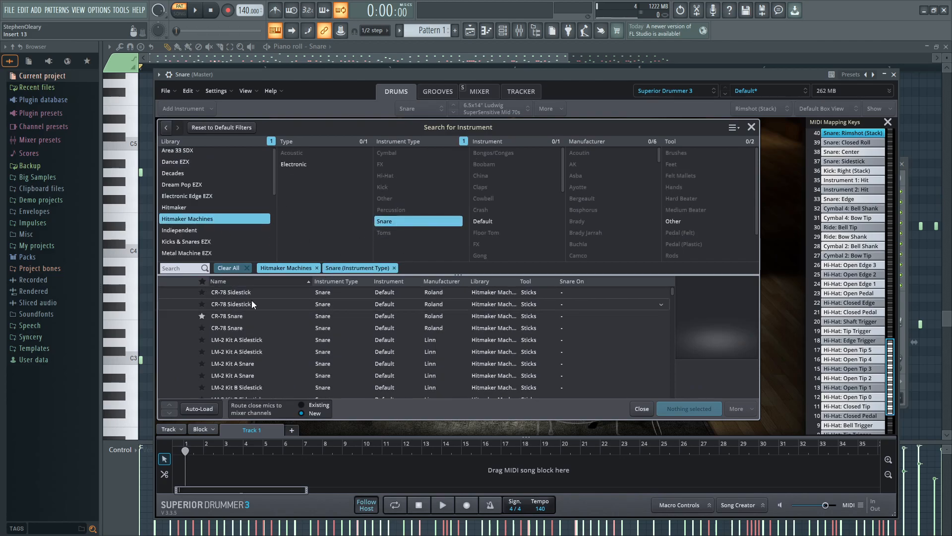
left_click(202, 281)
left_click(252, 340)
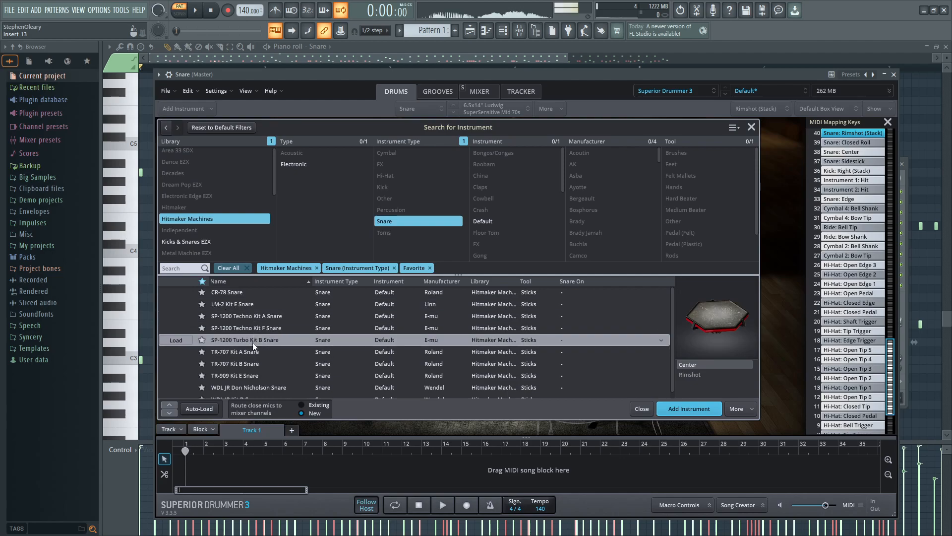
left_click(697, 409)
Audition the added electronic snare against the electronic instrument above it, and open its microphone routing.
left_click(186, 194)
left_click(185, 235)
left_click(186, 197)
right_click(188, 241)
mouse_move(222, 67)
left_click(396, 159)
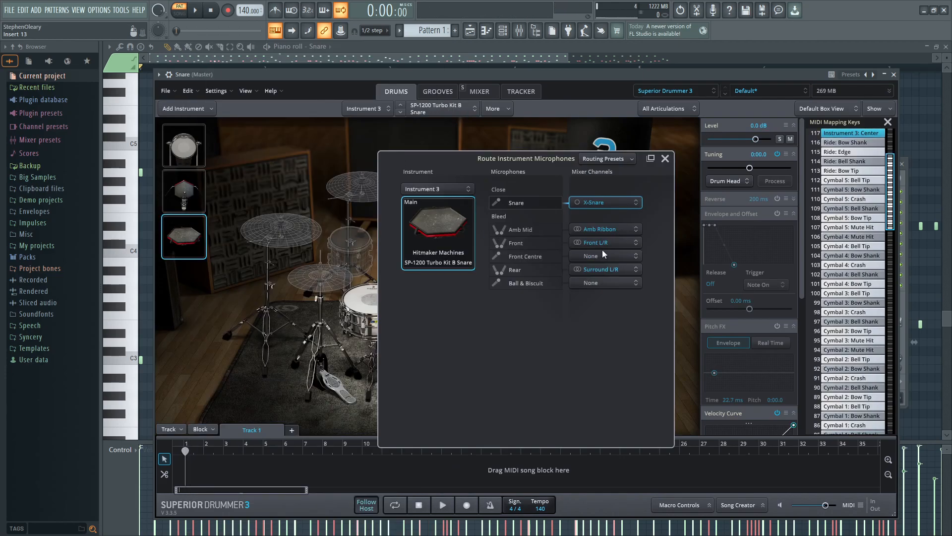
Route the SP-1200 snare's Amb Mid, Front and Front Centre bleed microphones to the Amb Mid channel.
left_click(622, 230)
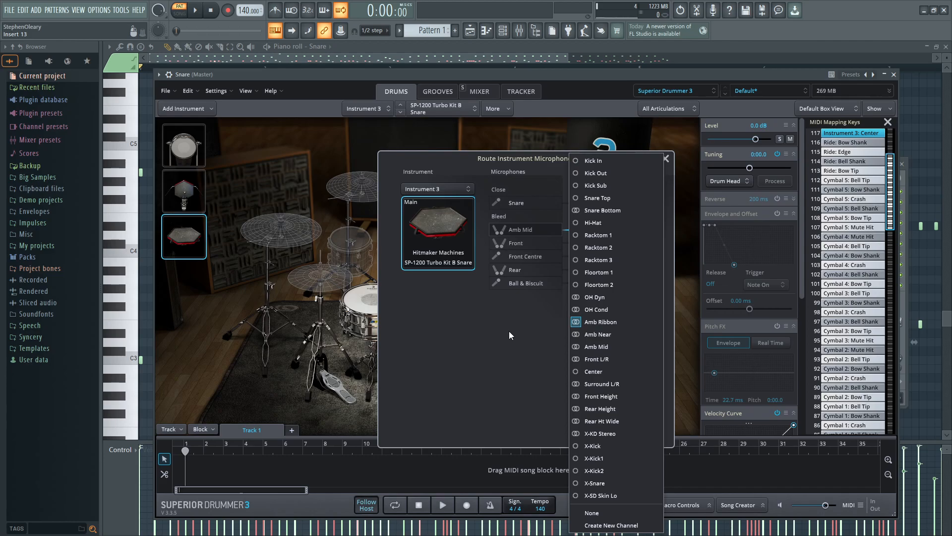
left_click(509, 335)
left_click(615, 243)
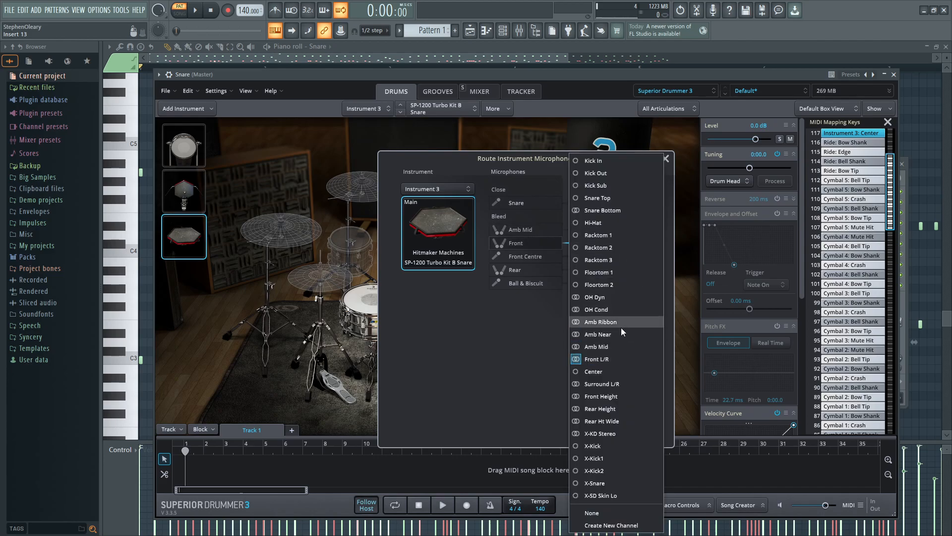
left_click(621, 343)
left_click(600, 259)
left_click(600, 260)
left_click(595, 232)
left_click(621, 334)
left_click(609, 227)
left_click(620, 346)
left_click(592, 287)
left_click(626, 354)
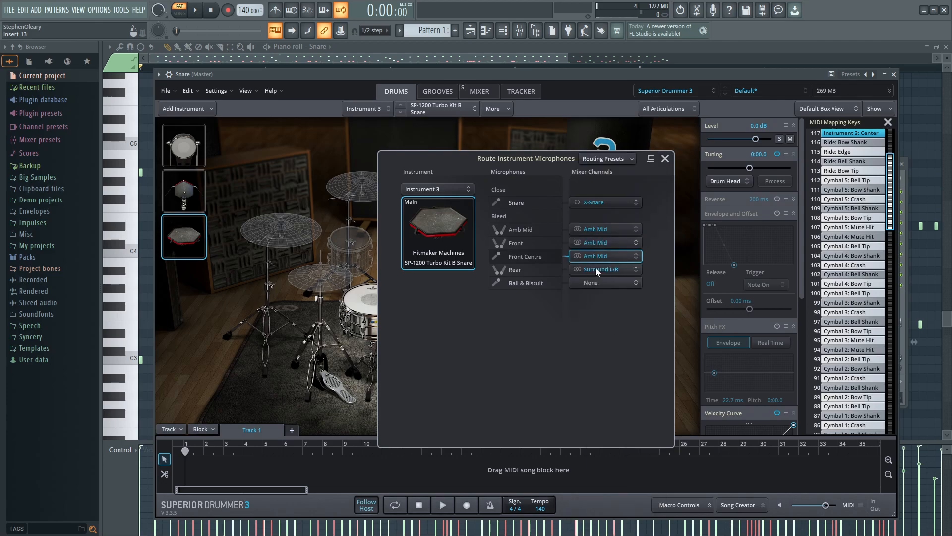
Route the SP-1200 snare's Rear and Ball & Biscuit bleed microphones to the Amb Mid channel.
left_click(594, 268)
left_click(615, 198)
left_click(611, 277)
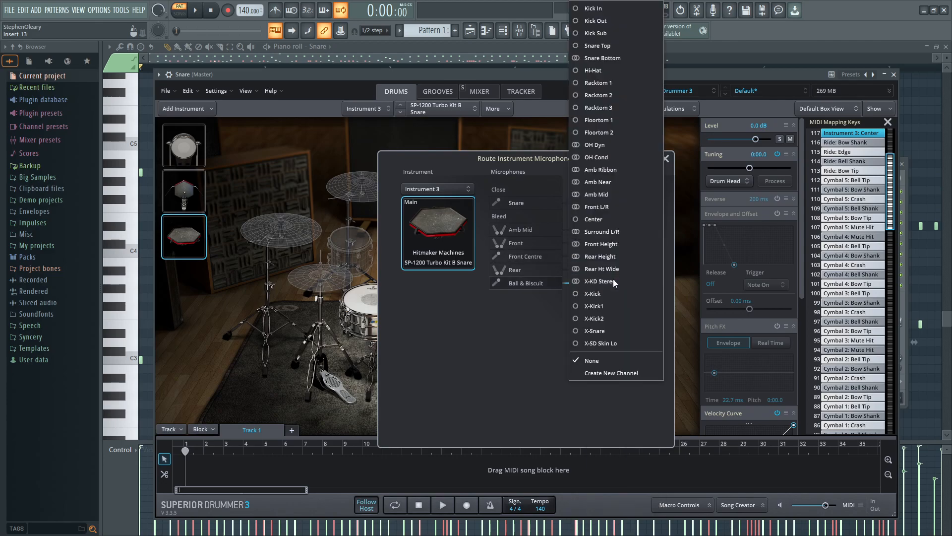
left_click(613, 195)
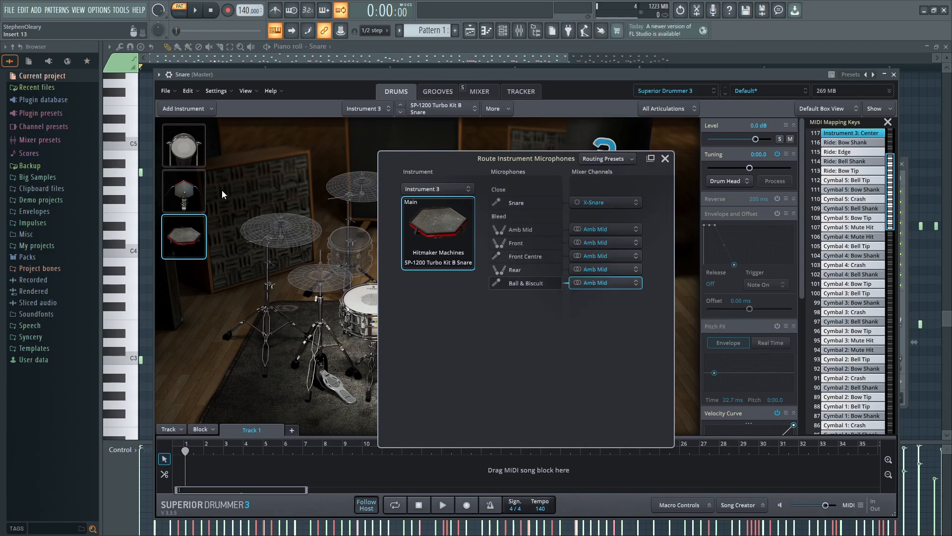
Close the microphone routing and lower Instrument 3's bleed in the Amb Mid channel to match Instrument 2's.
left_click(480, 92)
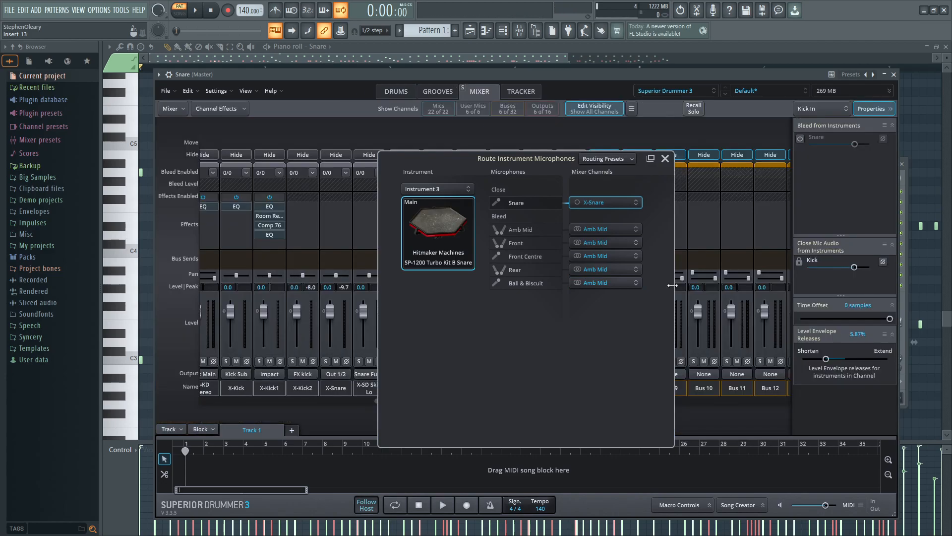
left_click(665, 158)
scroll(440, 400, "left", 5)
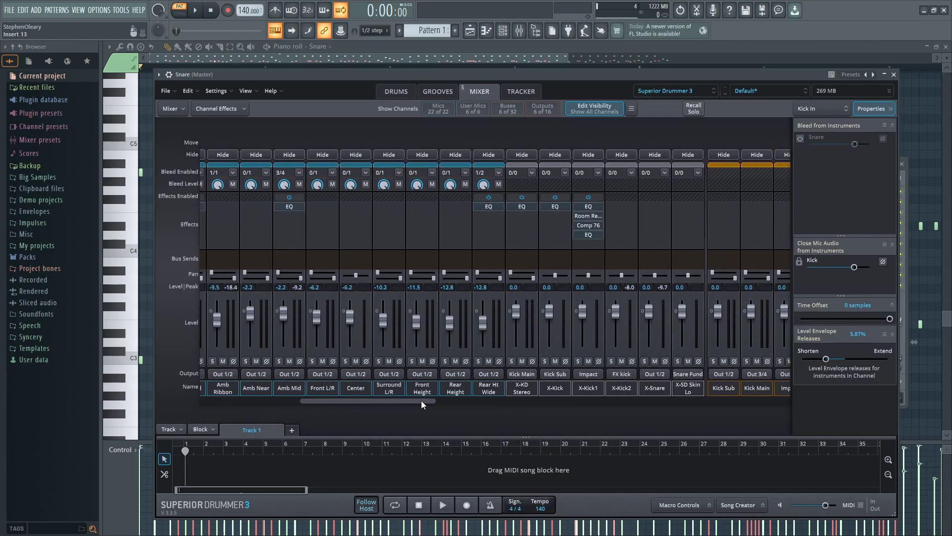
left_click_drag(421, 400, 400, 400)
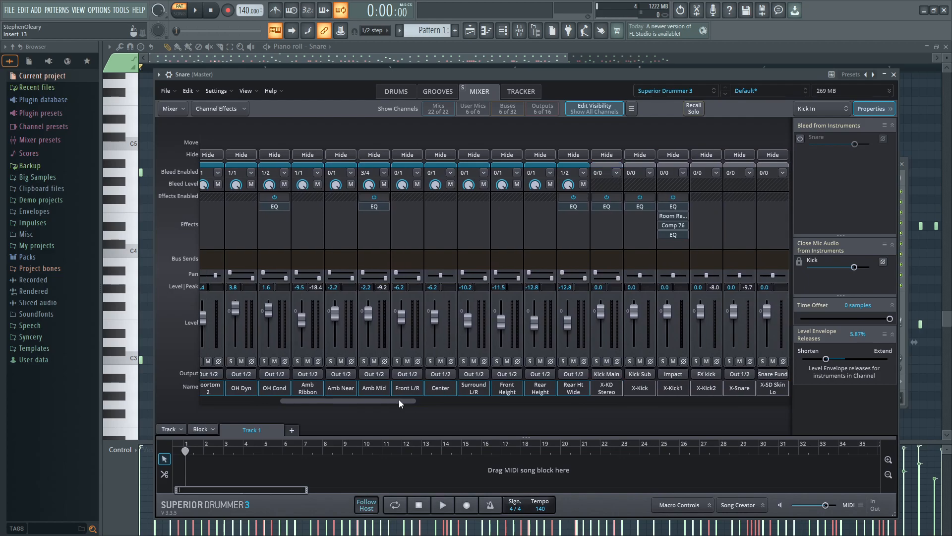
left_click(369, 387)
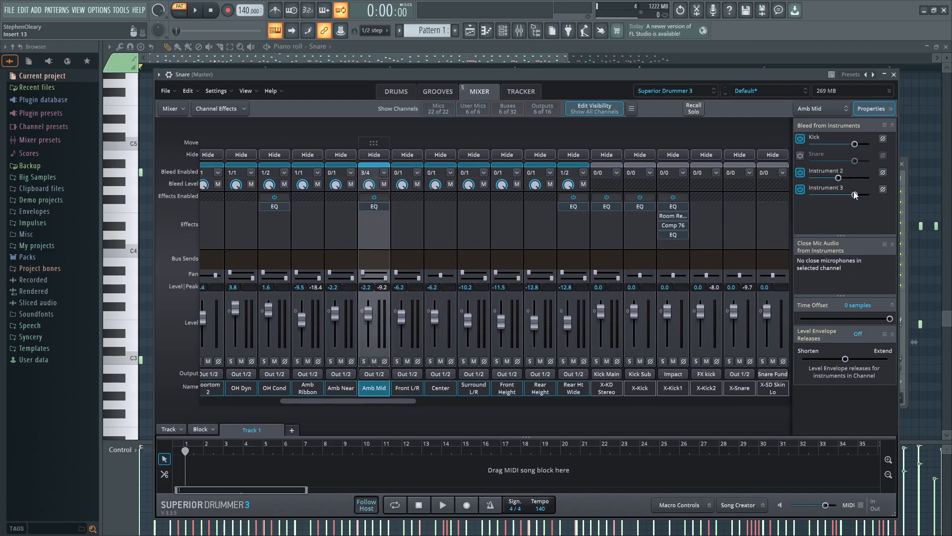
Audition the three added electronic instruments and the Ludwig snare in the drum view.
left_click(396, 92)
left_click(182, 205)
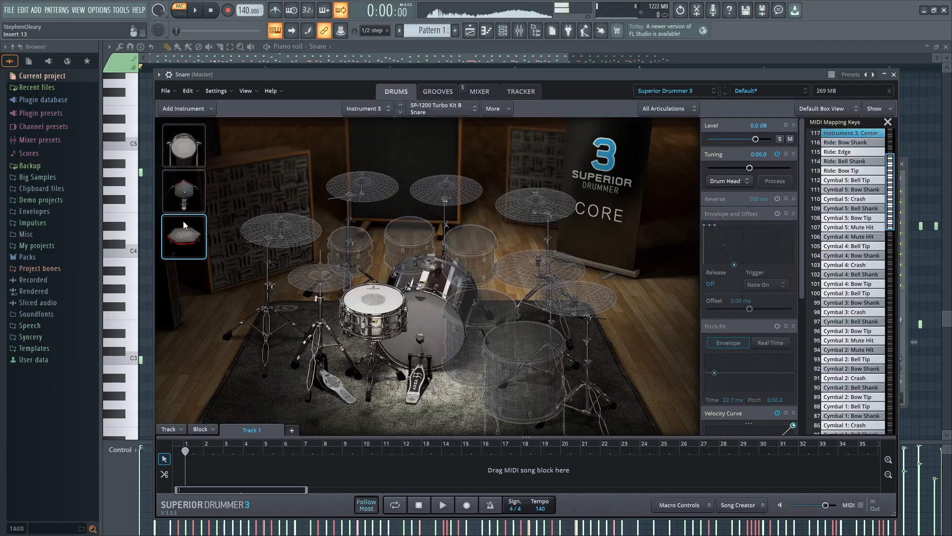
left_click(184, 231)
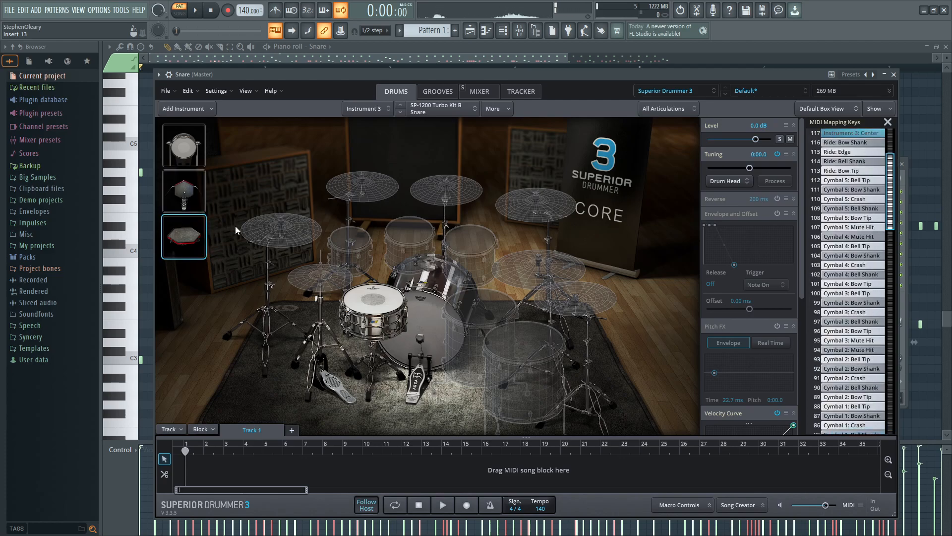
left_click(189, 133)
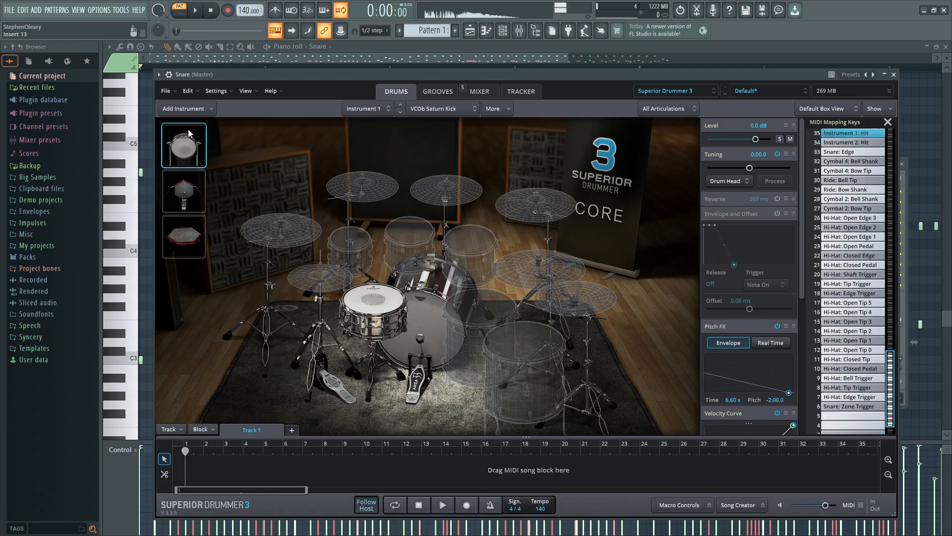
left_click(184, 233)
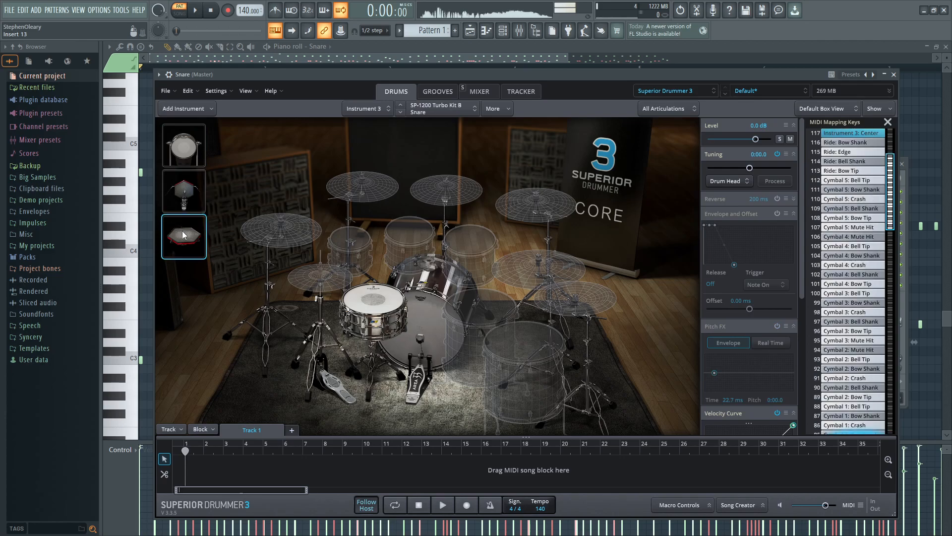
left_click(390, 307)
During playback, shorten the level envelope release of the X-KD Stereo channel to 4.72%.
key("space")
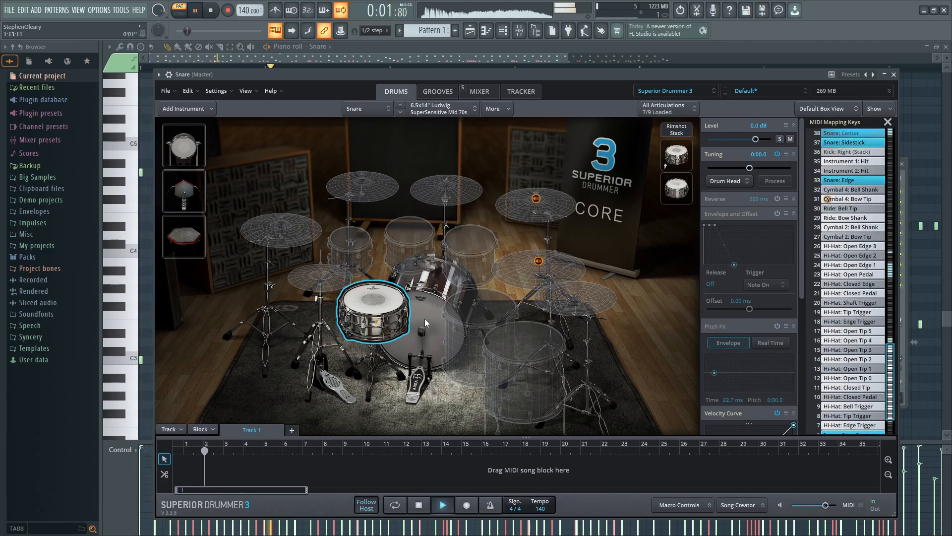
left_click(480, 91)
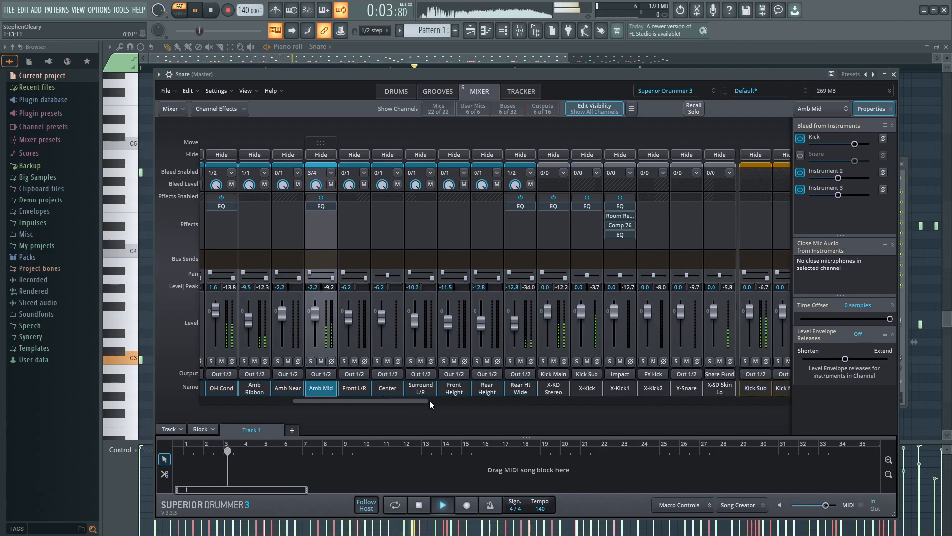
scroll(426, 400, "right", 2)
left_click(516, 386)
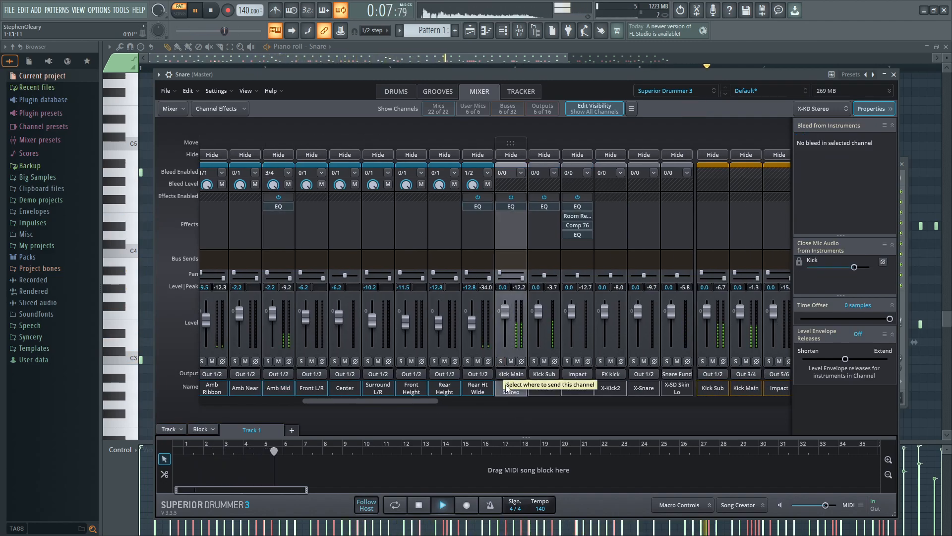
left_click_drag(845, 359, 824, 359)
left_click_drag(424, 403, 216, 401)
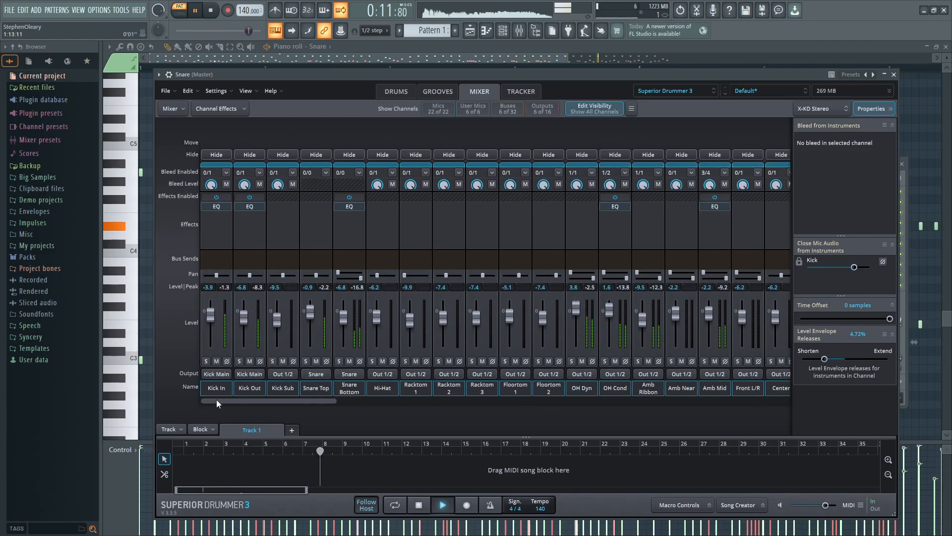
Solo the Kick In and Kick Out channels while lowering Kick Out's level to -12.3 dB, and clear both solos.
left_click(239, 361)
left_click(206, 361)
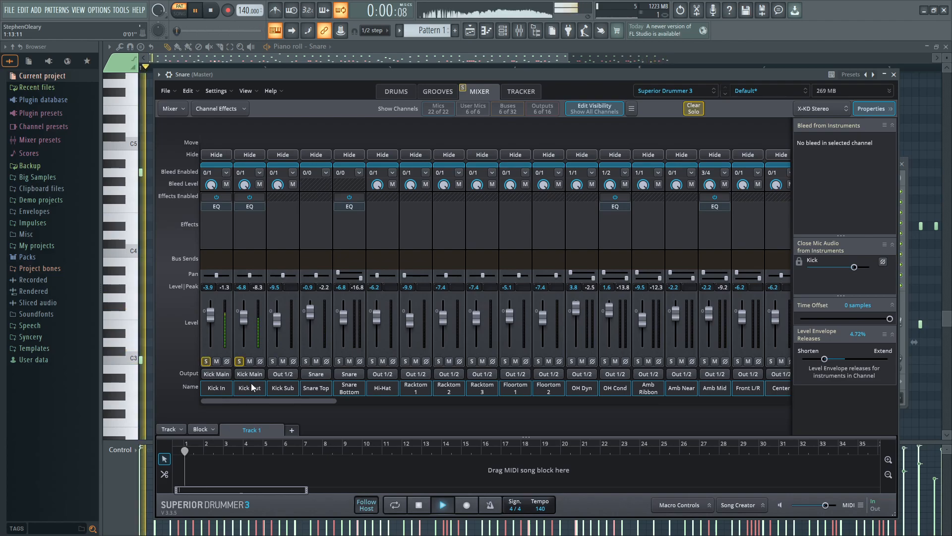
left_click(253, 386)
left_click_drag(248, 317, 247, 326)
left_click(239, 362)
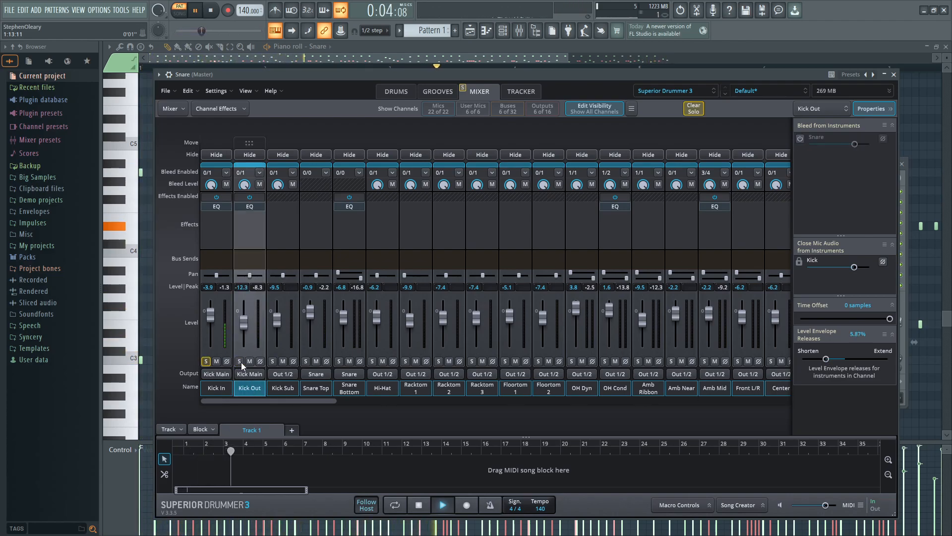
left_click(206, 361)
Check the OH Dyn channel's bleed settings while playing the groove.
left_click_drag(286, 401, 351, 401)
key("space")
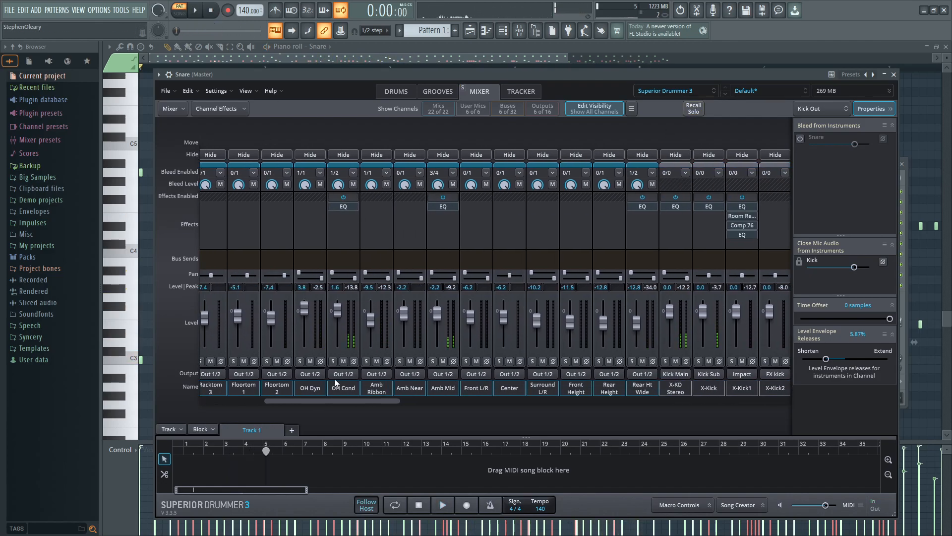
left_click(306, 389)
key("space")
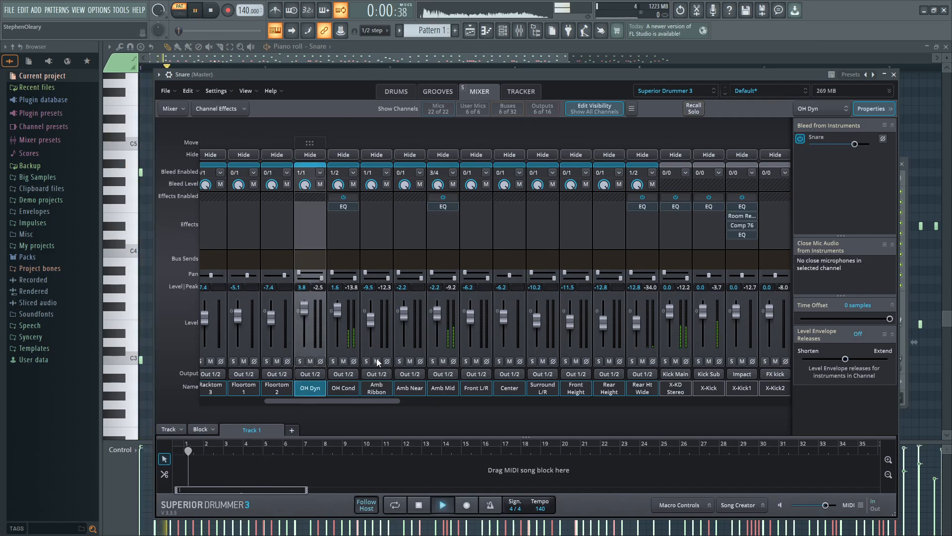
key("space")
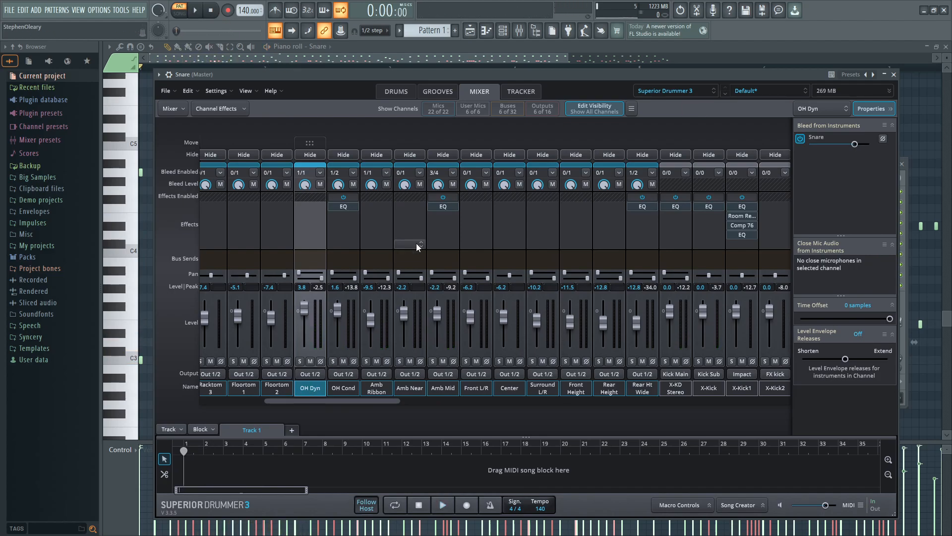
Enable Snare bleed in the OH Cond channel and shorten its level envelope release to 11.3%.
left_click(349, 388)
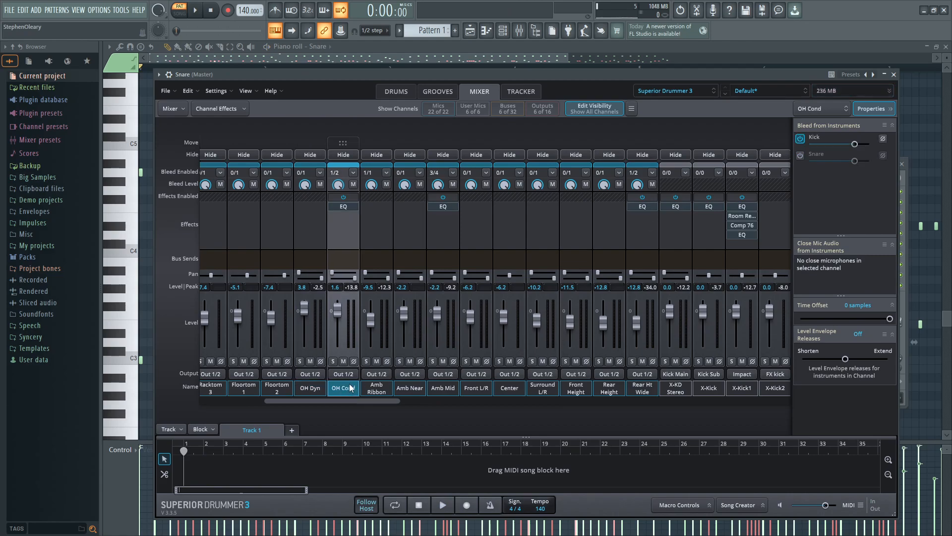
left_click(800, 155)
left_click_drag(845, 359, 833, 359)
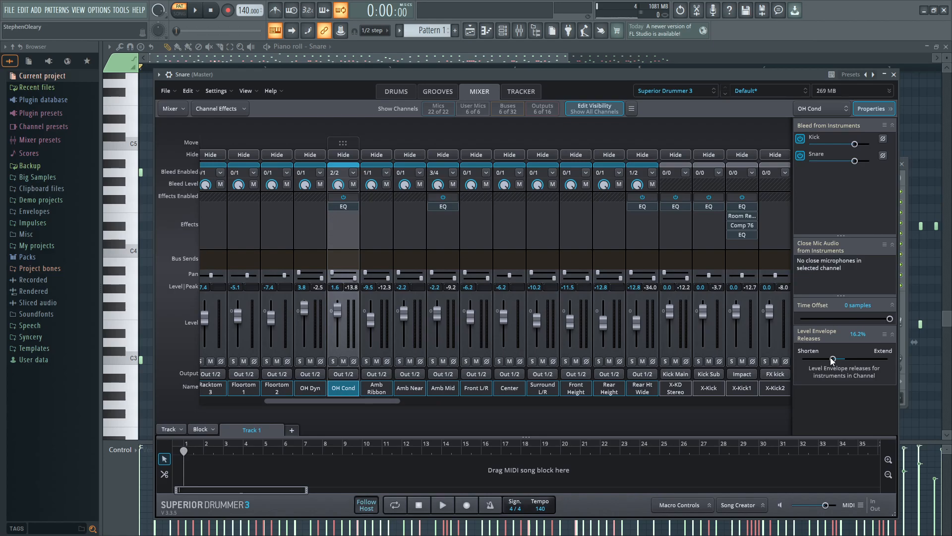
key("space")
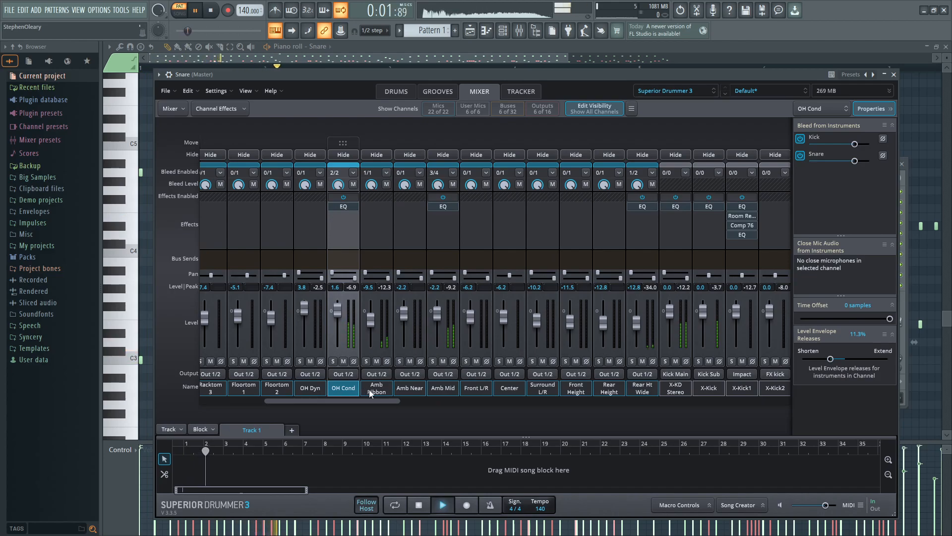
Disable bleed from all instruments in the Amb Ribbon channel.
left_click(371, 389)
right_click(385, 389)
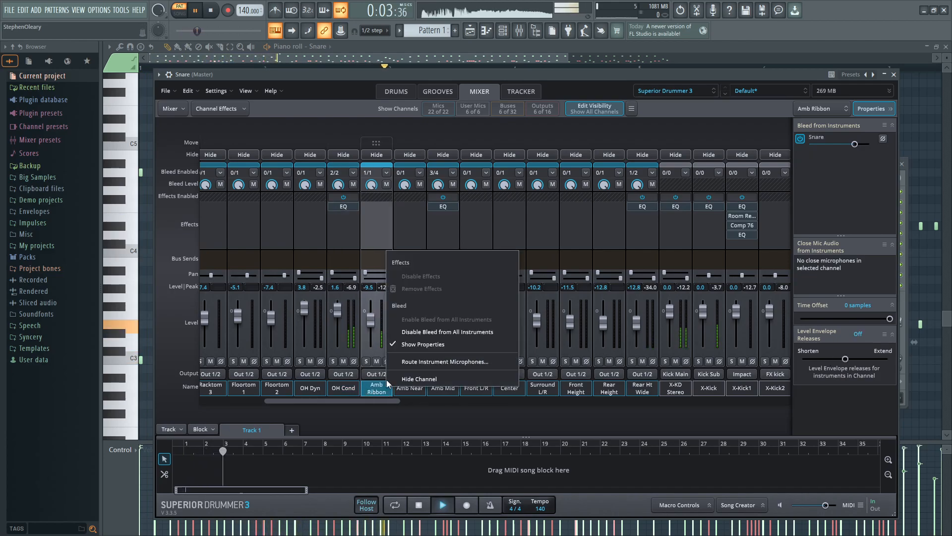
left_click(416, 334)
Lower the Rear Ht Wide channel's level to -13.9 dB and shorten its level envelope release to 52.0%.
left_click(443, 388)
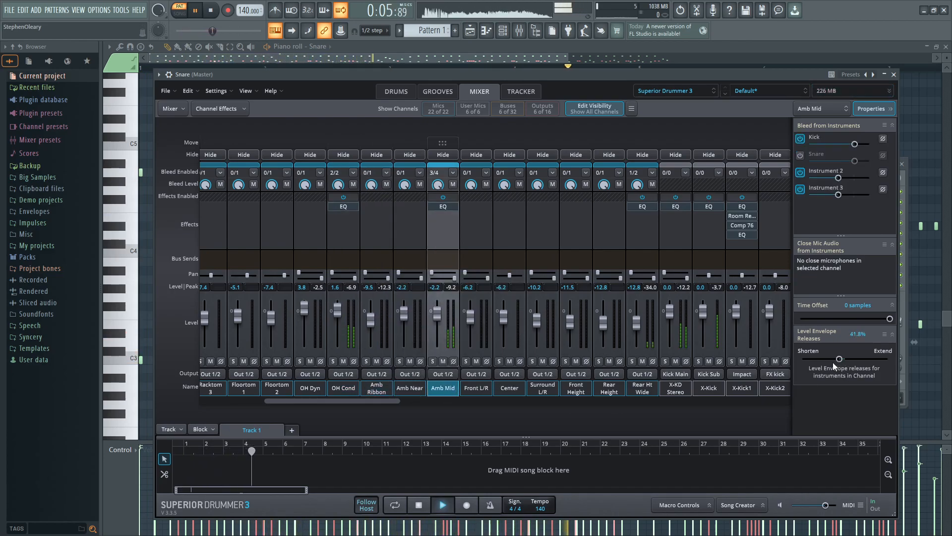
left_click(652, 389)
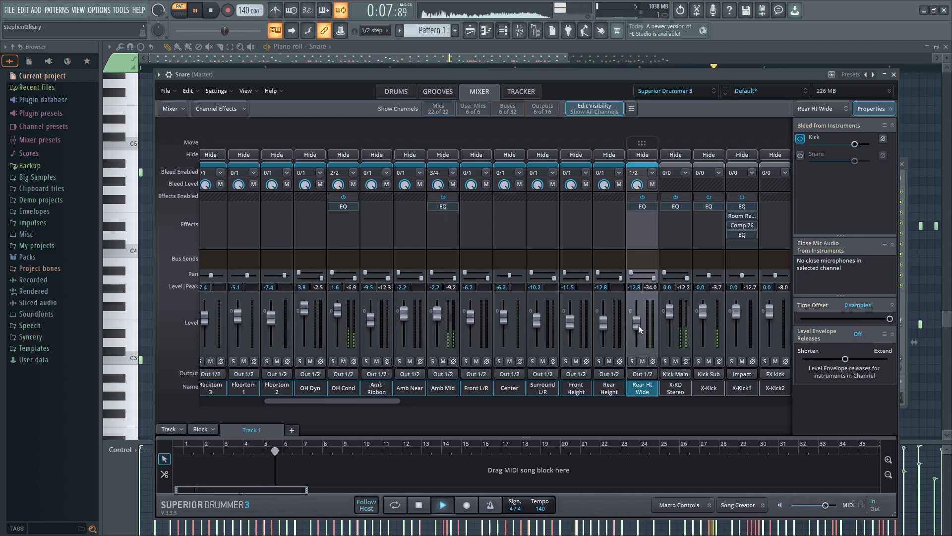
left_click_drag(845, 359, 838, 358)
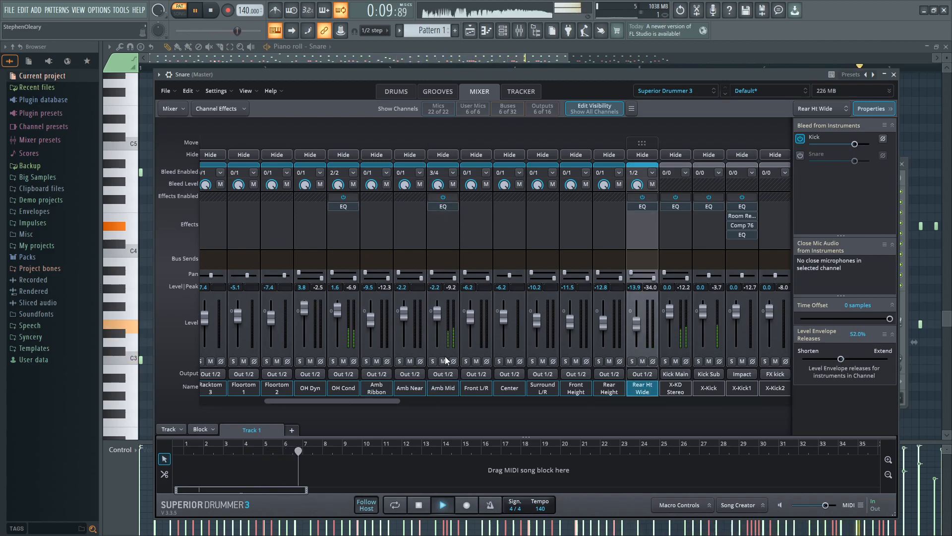
In the Amb Mid channel, shorten the envelope release to 29.1%, enable Snare bleed, and reduce the Kick and Snare bleed amounts.
left_click(444, 388)
left_click_drag(838, 358, 826, 355)
left_click(801, 155)
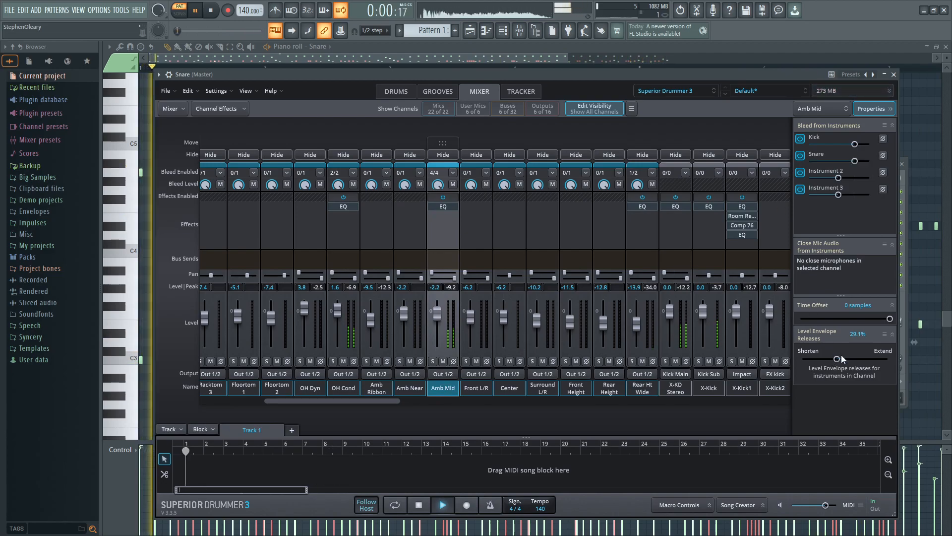
mouse_move(854, 161)
left_mouse_down()
mouse_move(845, 161)
mouse_move(847, 144)
left_mouse_up()
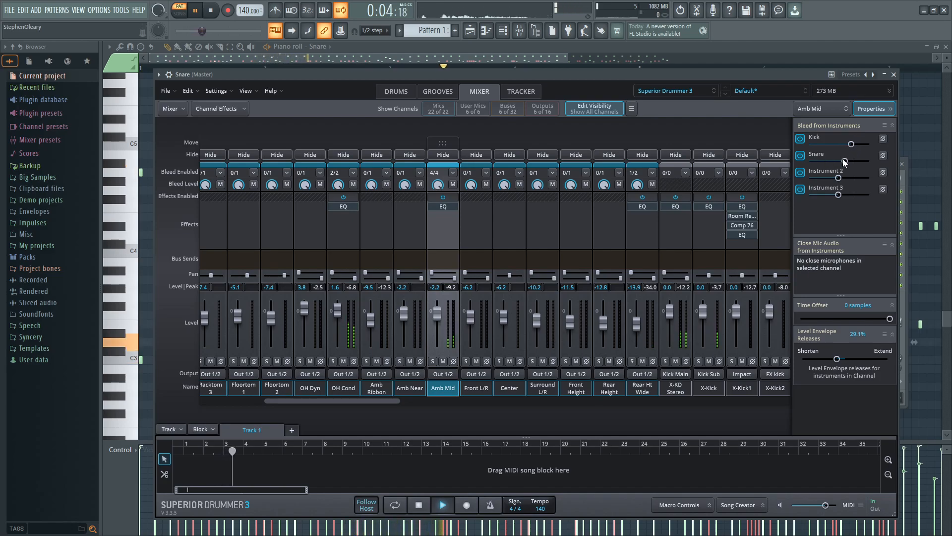
key("space")
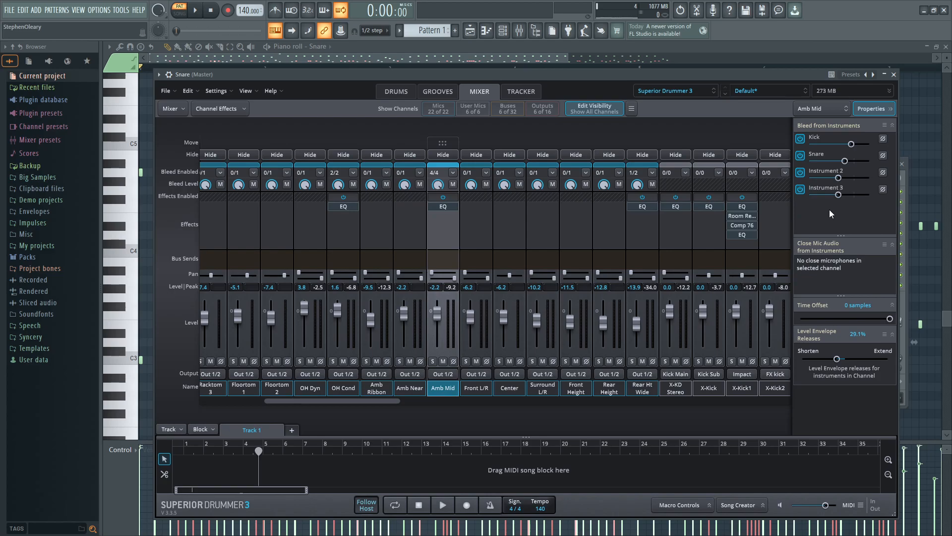
Inspect the Ludwig snare's Rimshot stack in the drum view and start the groove.
left_click(390, 93)
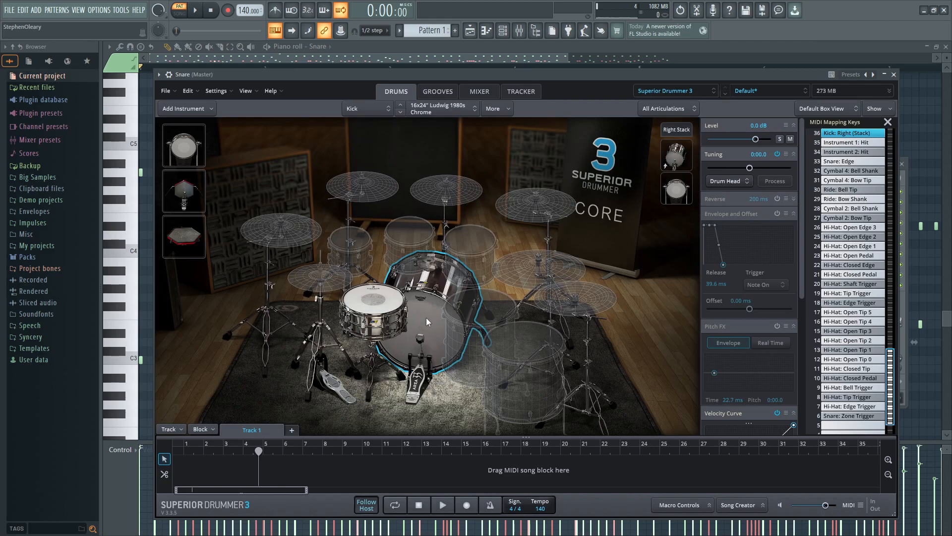
left_click(373, 305)
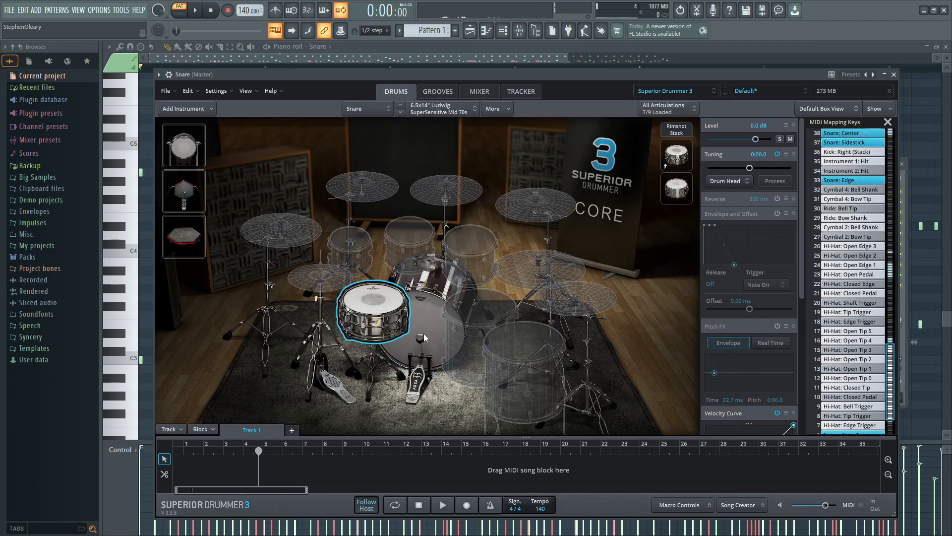
left_click(676, 154)
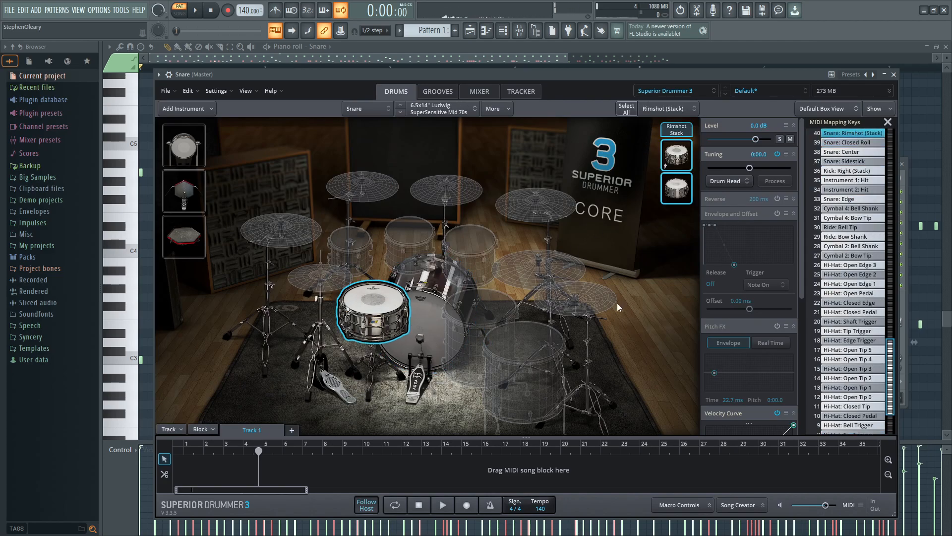
left_click(194, 10)
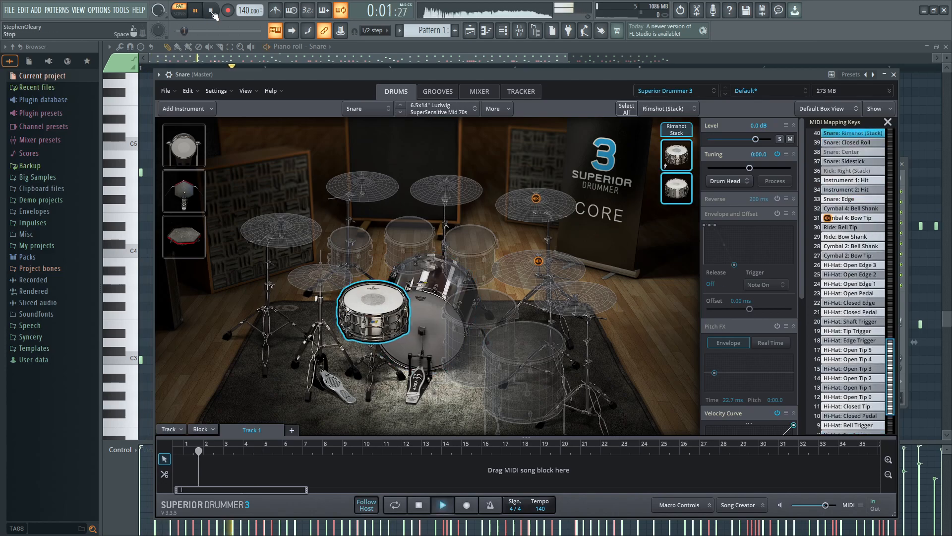
Check the channel meters in the drum mixer and FL Studio's mixer during playback, and stop the groove.
left_click(479, 91)
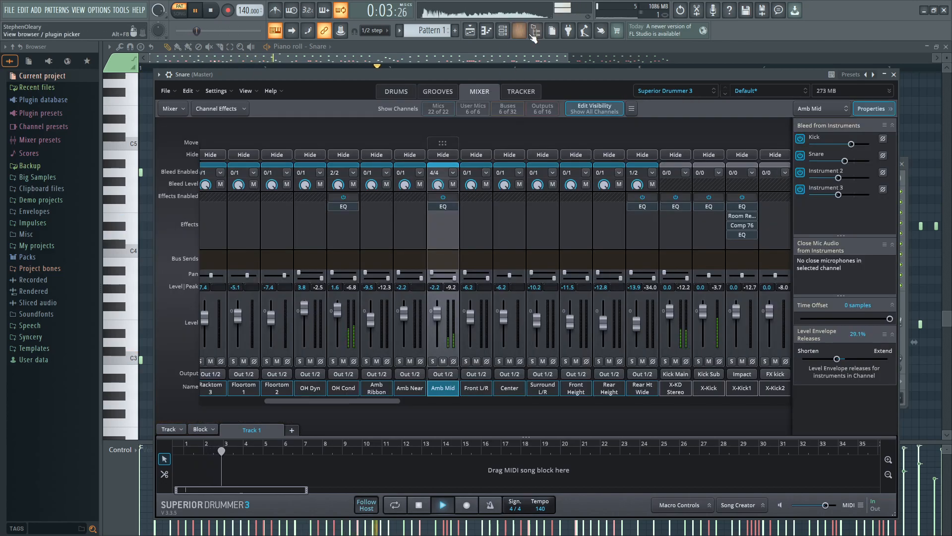
left_click(519, 30)
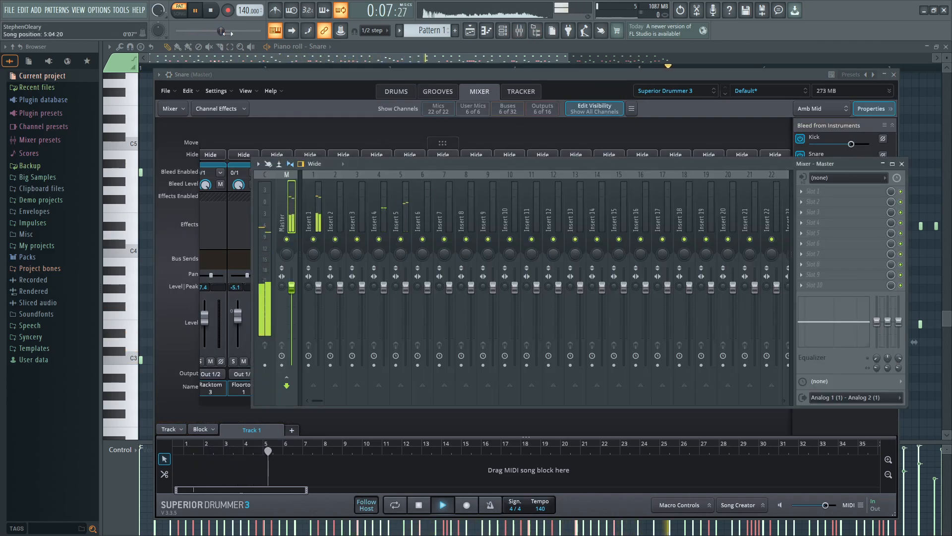
left_click(212, 13)
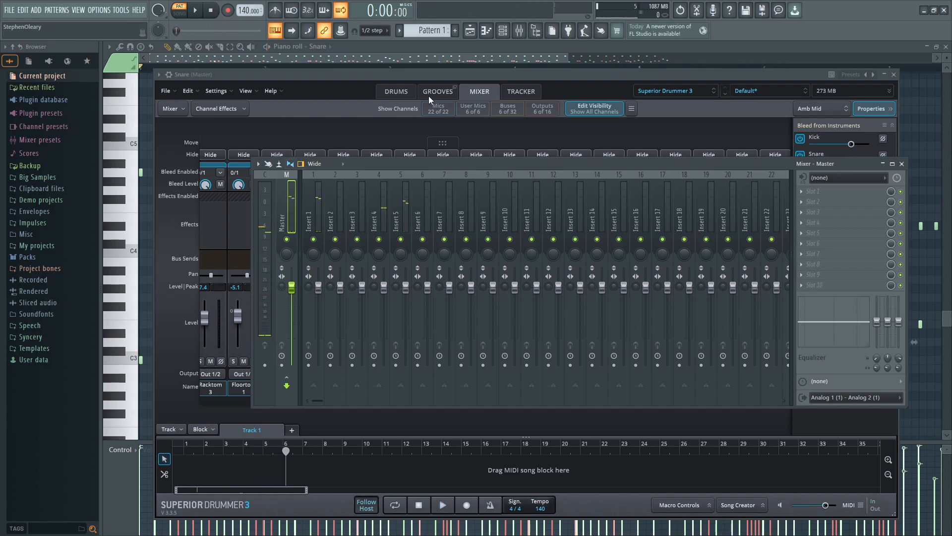
Rename Bus 7 in the Superior Drummer mixer as "Fx snare".
left_click(395, 91)
left_click(480, 92)
left_click_drag(387, 409, 527, 416)
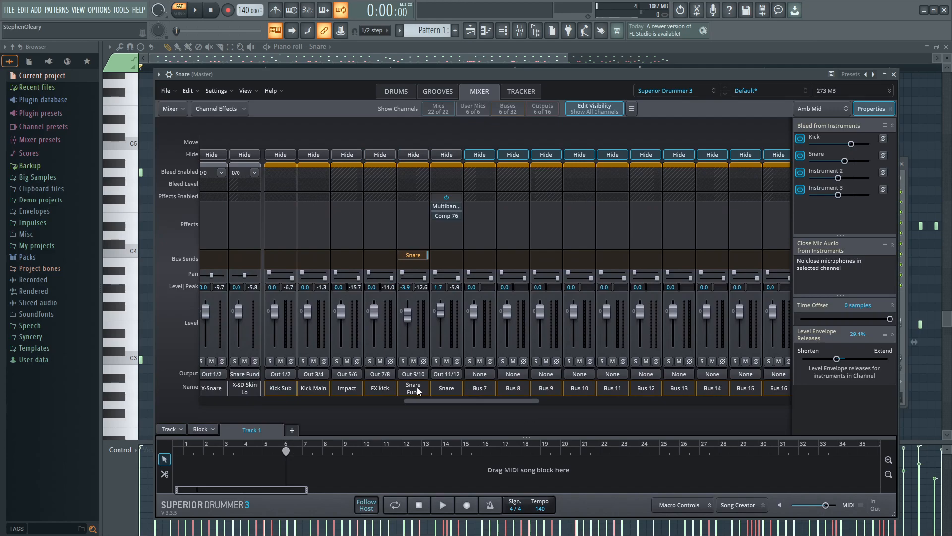
left_click(481, 392)
double_click(485, 386)
type("Fx snare")
key("Return")
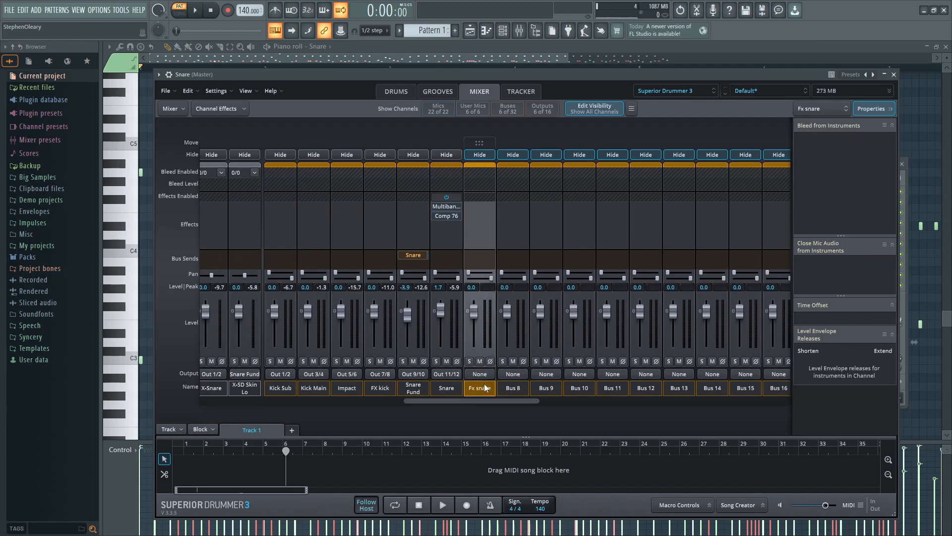
Check the added instruments in the drum view and route the X-Snare channel's output to the Fx snare bus.
left_click(394, 91)
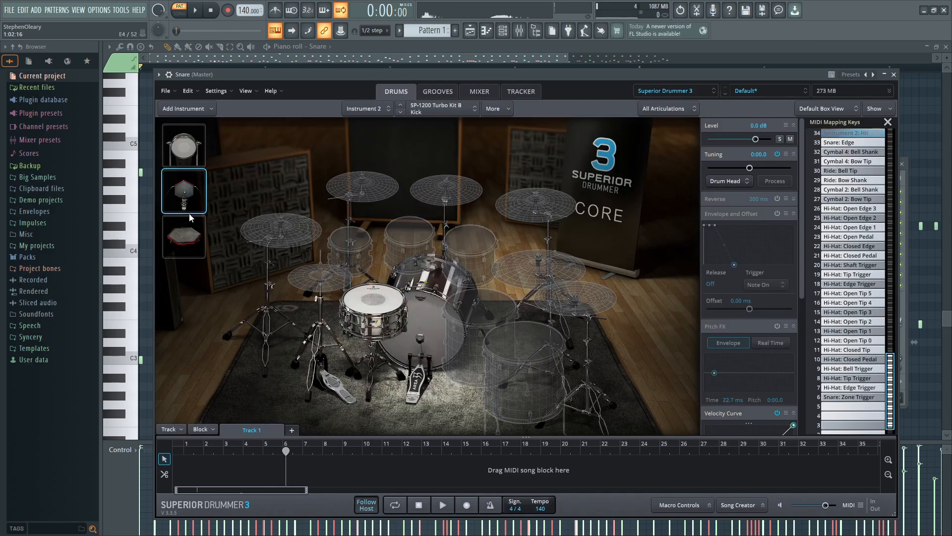
left_click(467, 92)
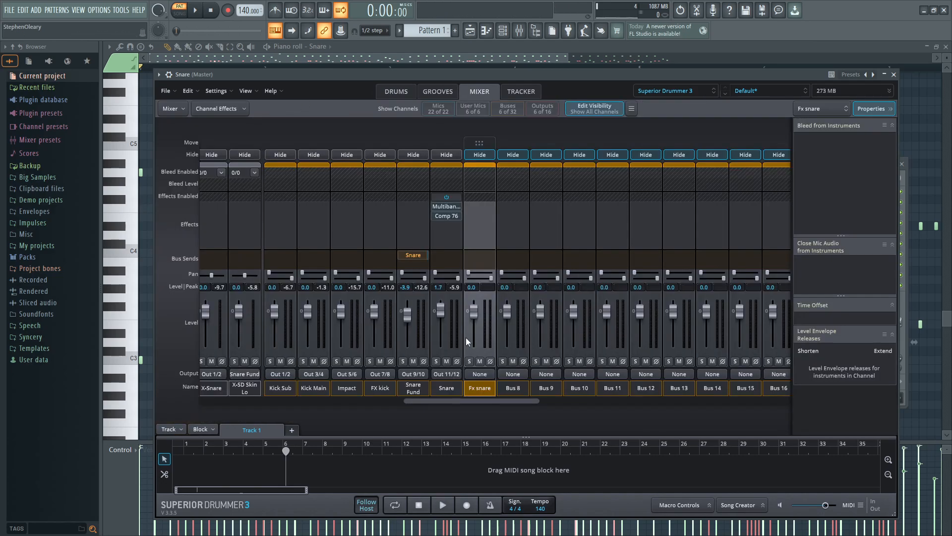
left_click_drag(472, 399, 411, 396)
left_click(475, 387)
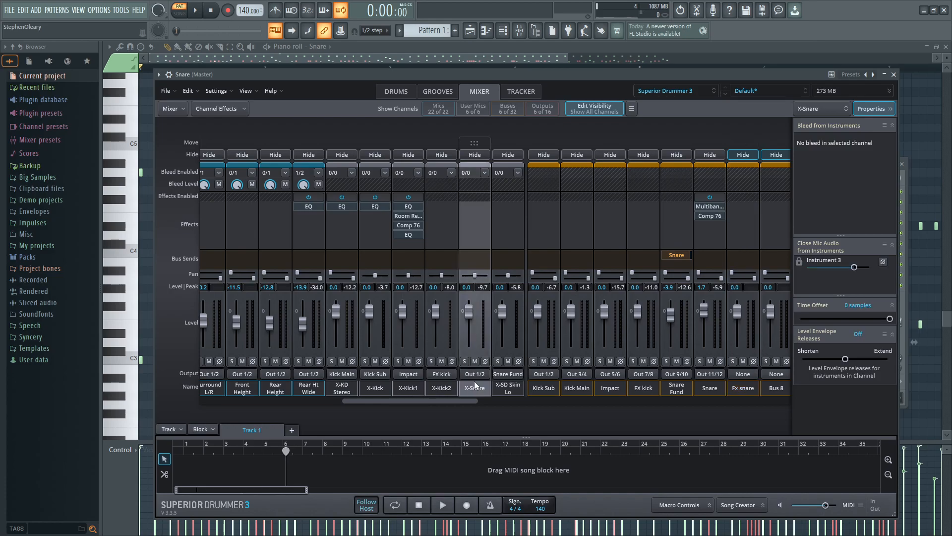
left_click(474, 374)
left_click(498, 351)
left_click_drag(460, 402, 488, 403)
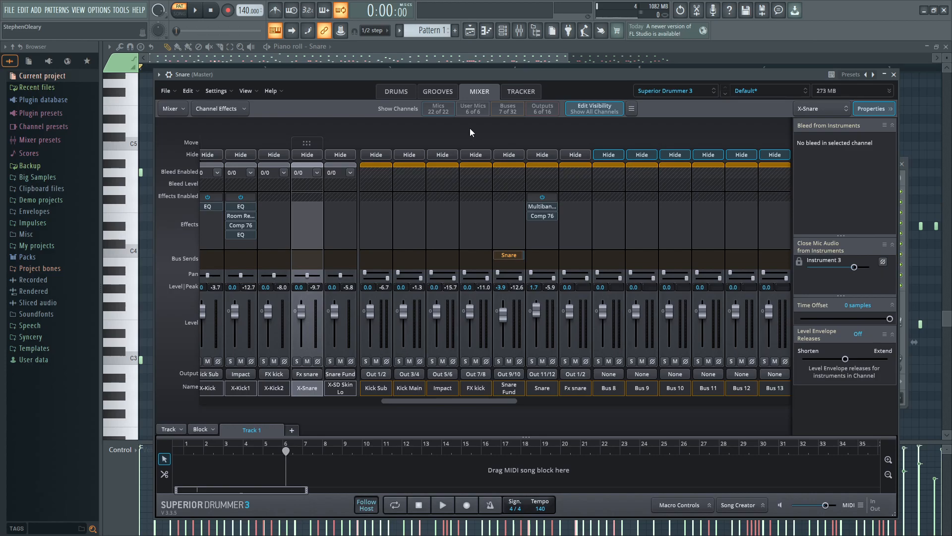
Audition the acoustic kick and the Ludwig snare in the drum view.
left_click(397, 91)
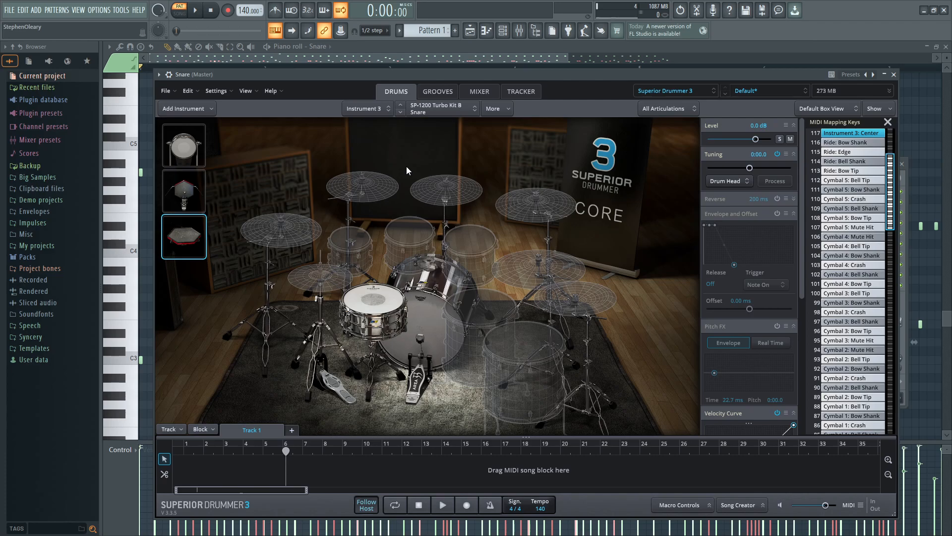
left_click(425, 328)
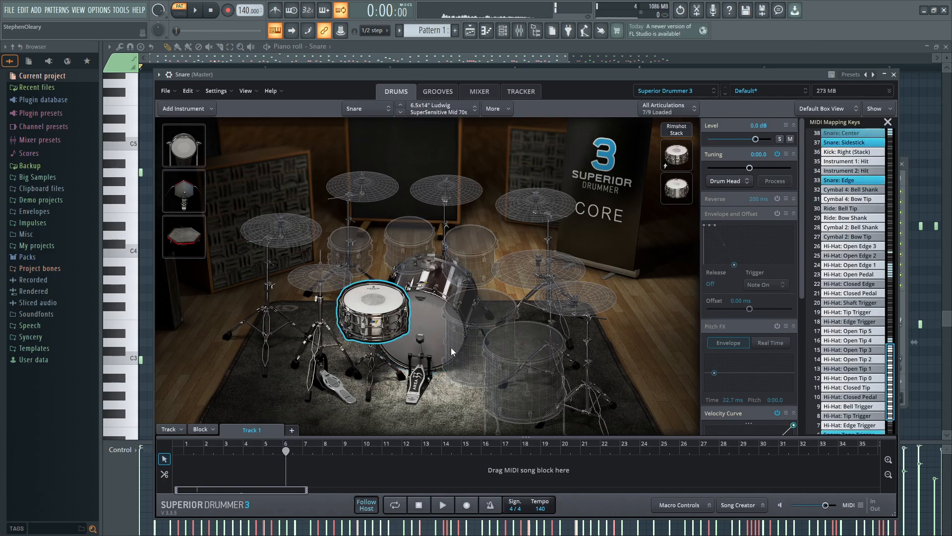